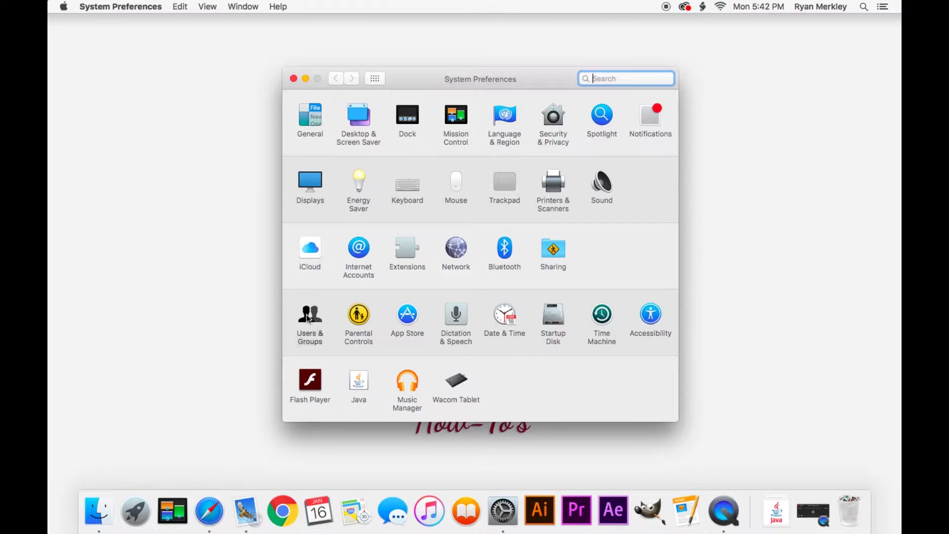
Delete iTunesHelper from the user's Login Items in Users & Groups, then launch iTunes from the Dock
{"action": "left_click", "coordinate": [311, 322]}
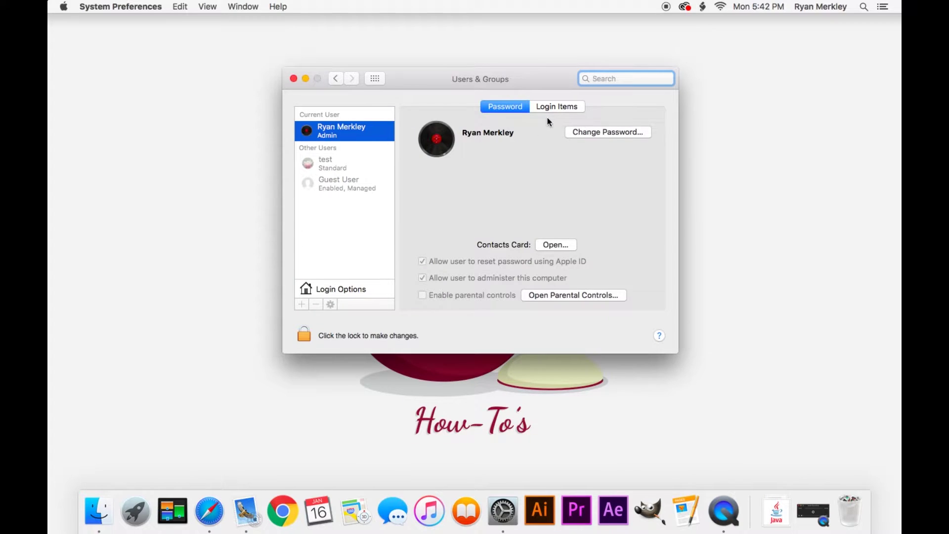
{"action": "left_click", "coordinate": [556, 106]}
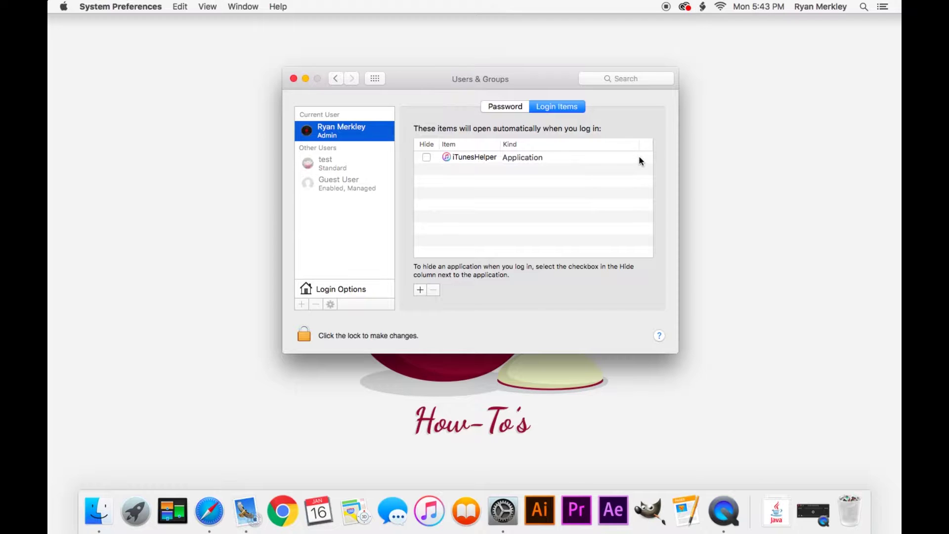
{"action": "left_click", "coordinate": [492, 158]}
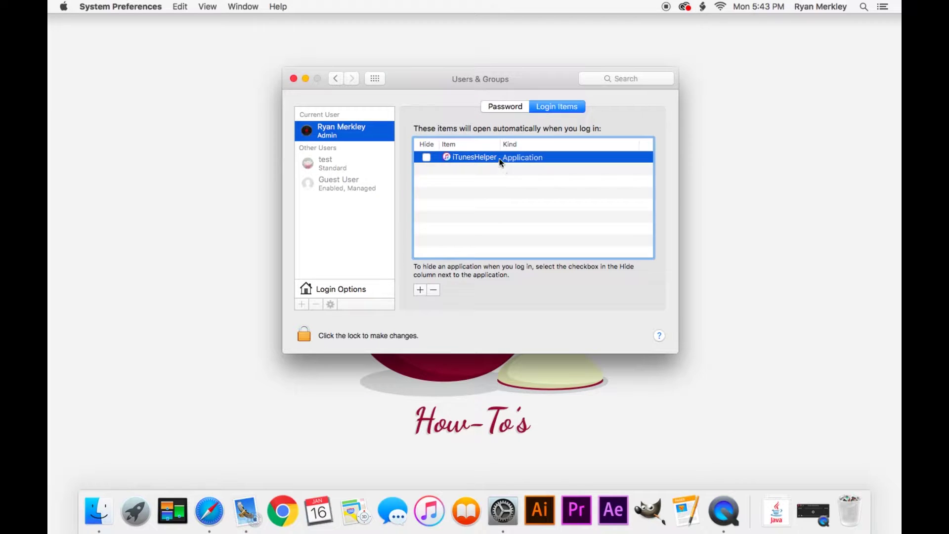
{"action": "left_click", "coordinate": [433, 291]}
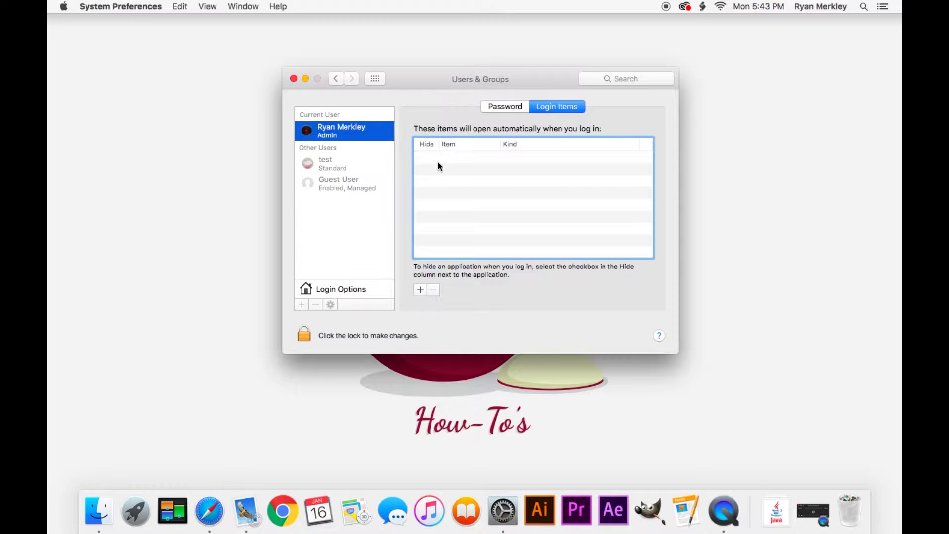
{"action": "left_click", "coordinate": [430, 508]}
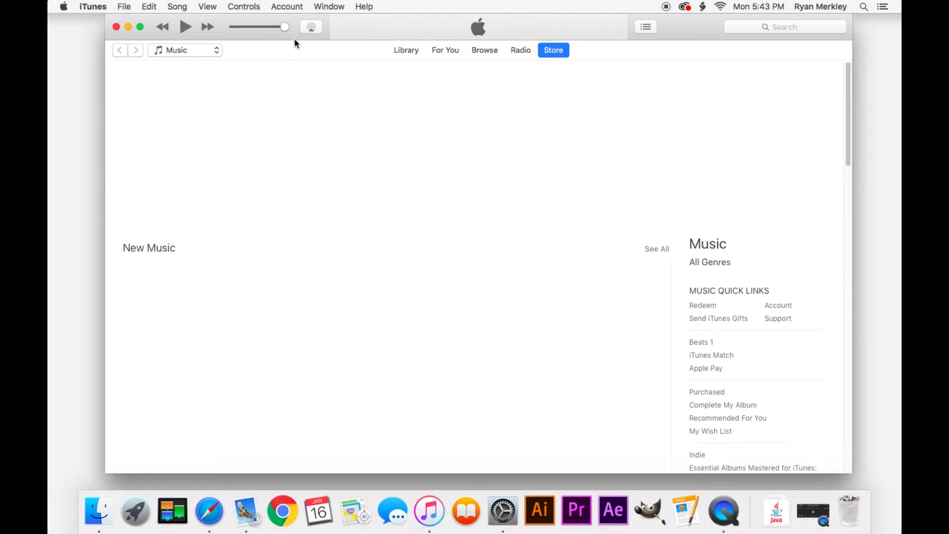
Hide the iTunes window with Cmd+H
{"action": "key", "text": "super+h"}
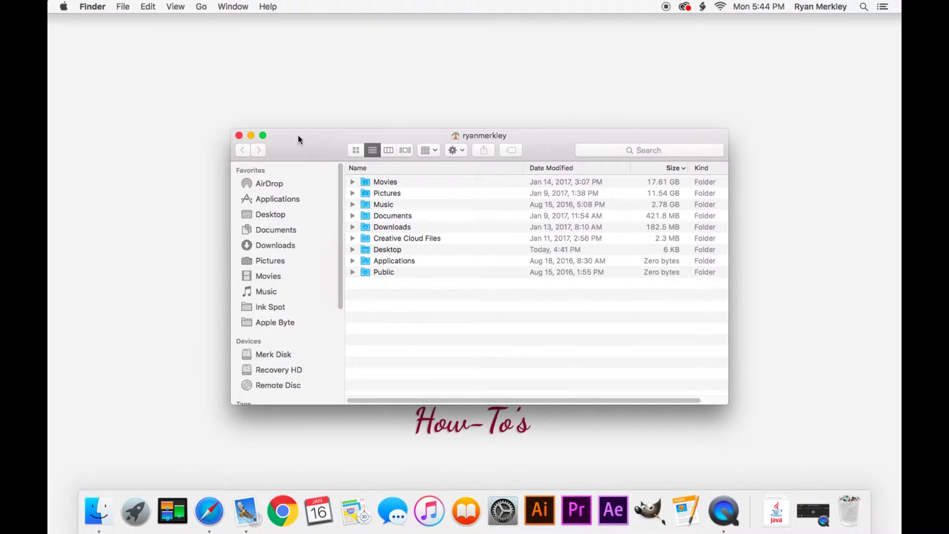
Open the hidden user Library, expand LaunchAgents, and try dragging out com.cisco.videoguardmonitor.plist
{"action": "left_click", "coordinate": [202, 7]}
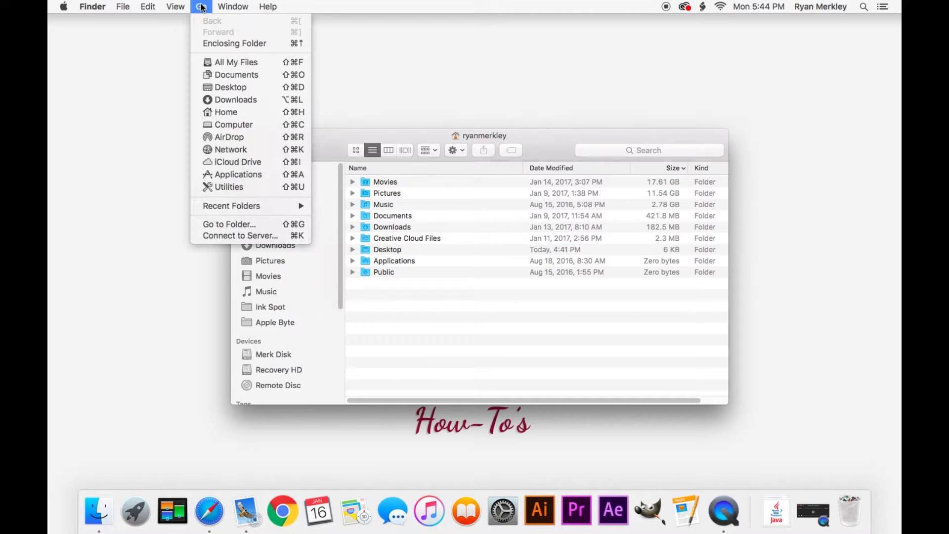
{"action": "key", "text": "alt"}
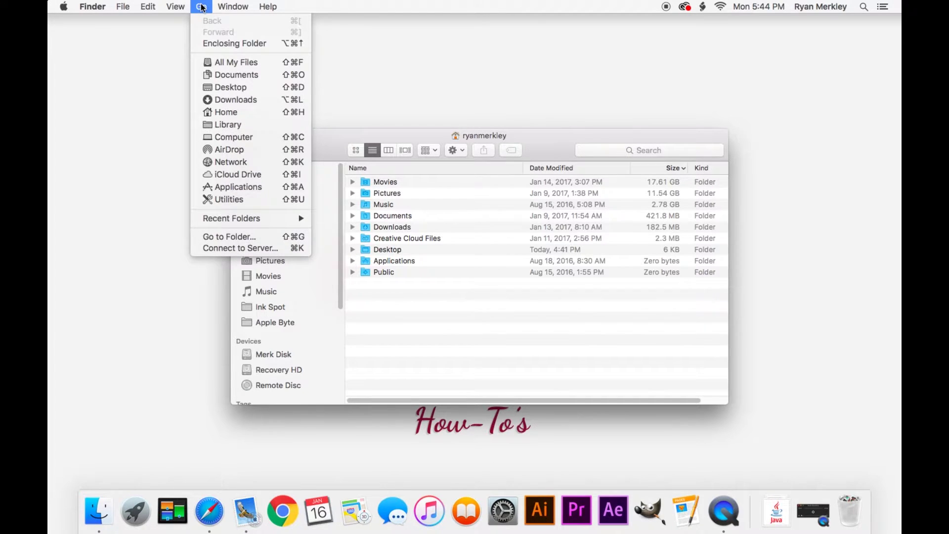
{"action": "left_click", "coordinate": [229, 124]}
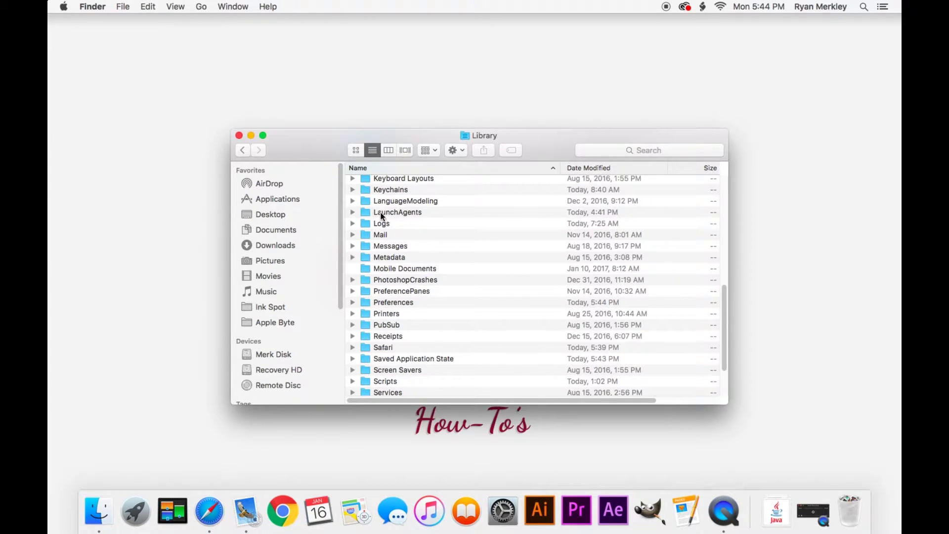
{"action": "left_click", "coordinate": [352, 212]}
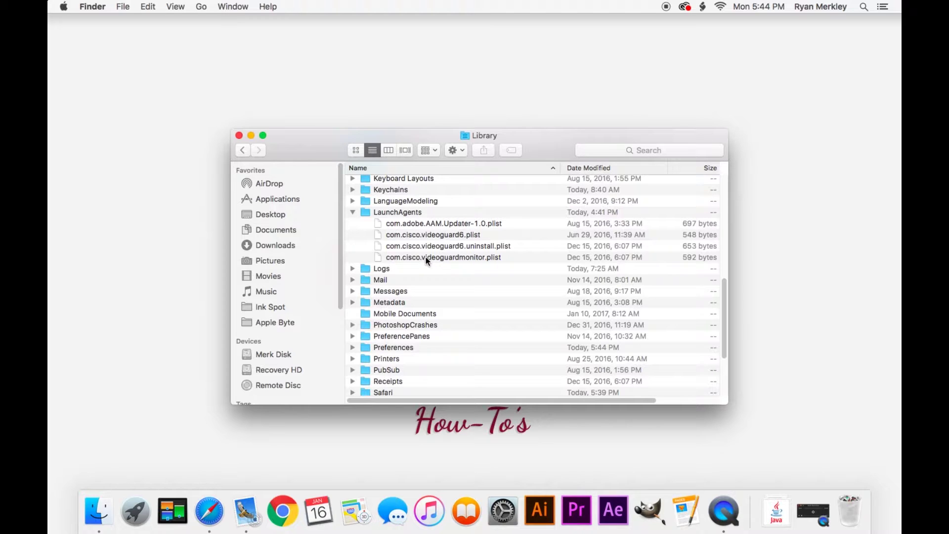
{"action": "mouse_move", "coordinate": [425, 257]}
{"action": "left_mouse_down"}
{"action": "mouse_move", "coordinate": [453, 259]}
{"action": "mouse_move", "coordinate": [808, 462]}
{"action": "mouse_move", "coordinate": [544, 292]}
{"action": "mouse_move", "coordinate": [426, 259]}
{"action": "left_mouse_up"}
Open the system-wide Library folder on the Merk Disk drive from the Computer view
{"action": "left_click", "coordinate": [201, 6]}
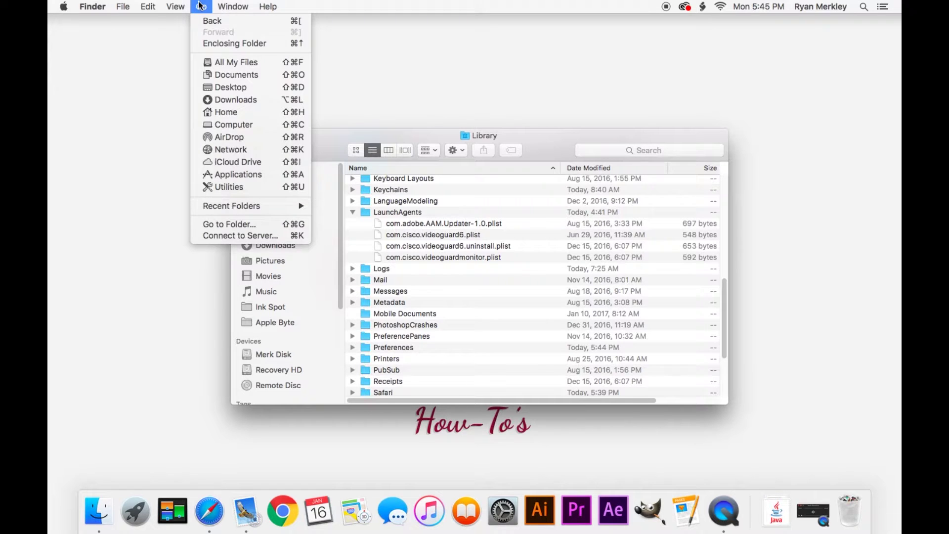
{"action": "left_click", "coordinate": [236, 125]}
{"action": "left_click", "coordinate": [395, 183]}
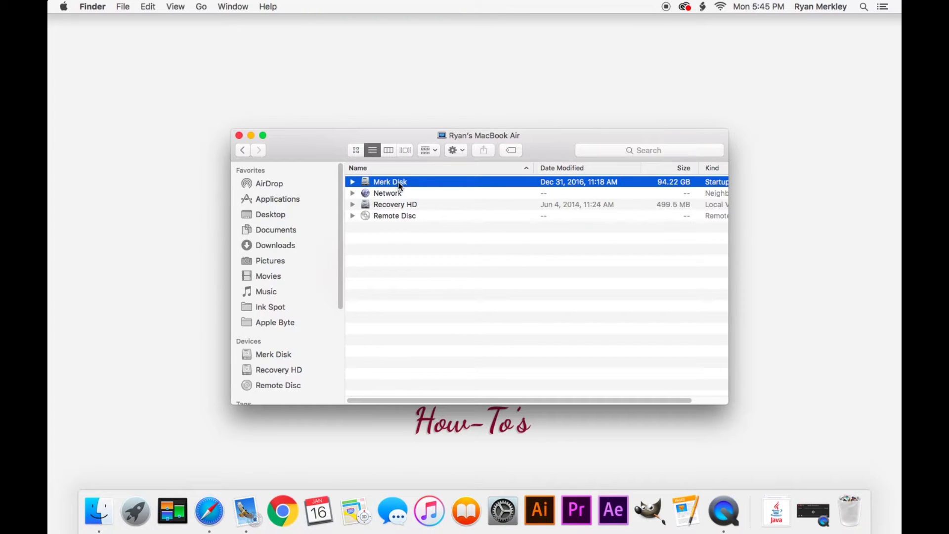
{"action": "double_click", "coordinate": [401, 183]}
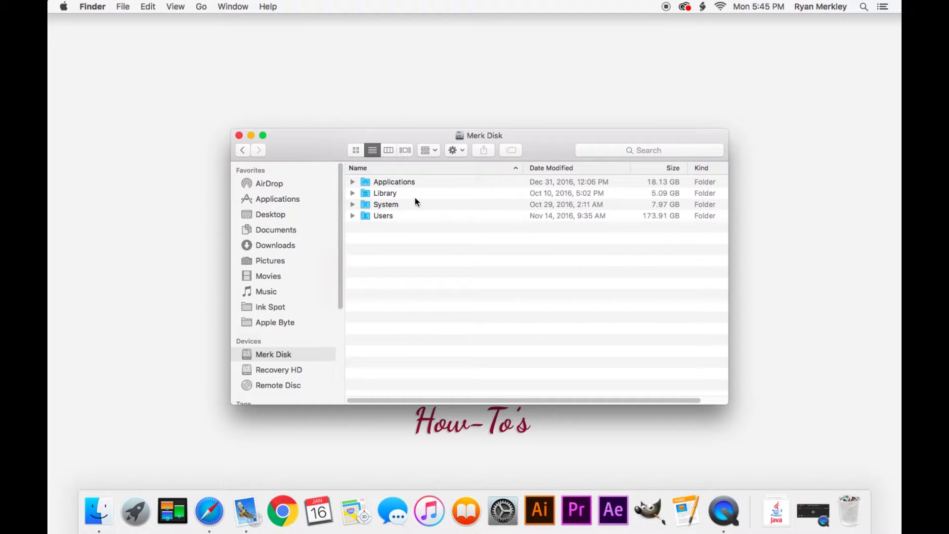
{"action": "double_click", "coordinate": [390, 193]}
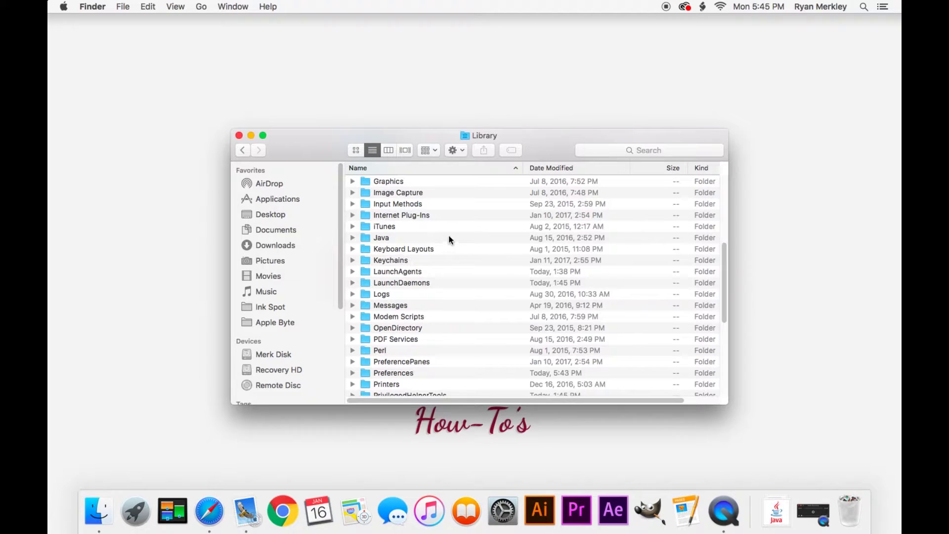
Expand LaunchDaemons, LaunchAgents and StartupItems to check their contents, then close the Library window
{"action": "left_click", "coordinate": [409, 269]}
{"action": "left_click", "coordinate": [396, 284]}
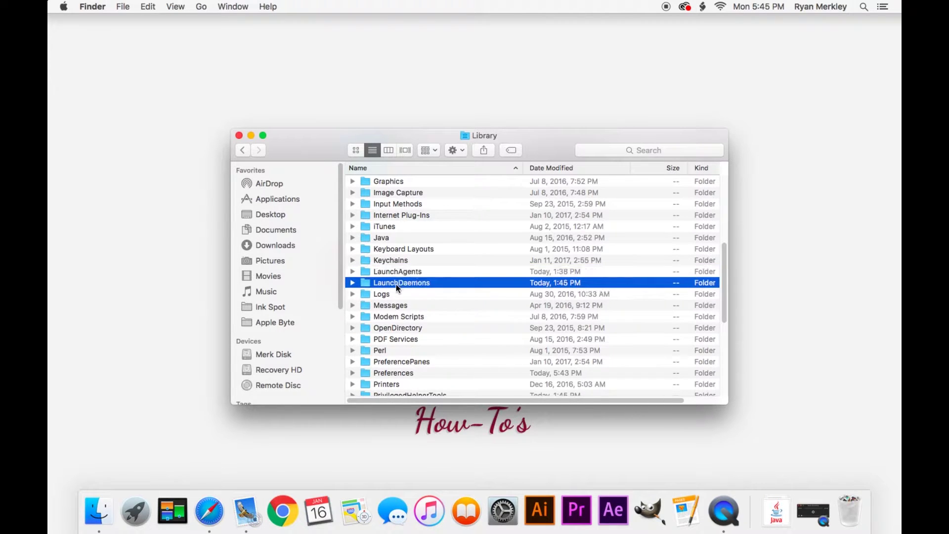
{"action": "left_click", "coordinate": [353, 282]}
{"action": "left_click", "coordinate": [353, 272]}
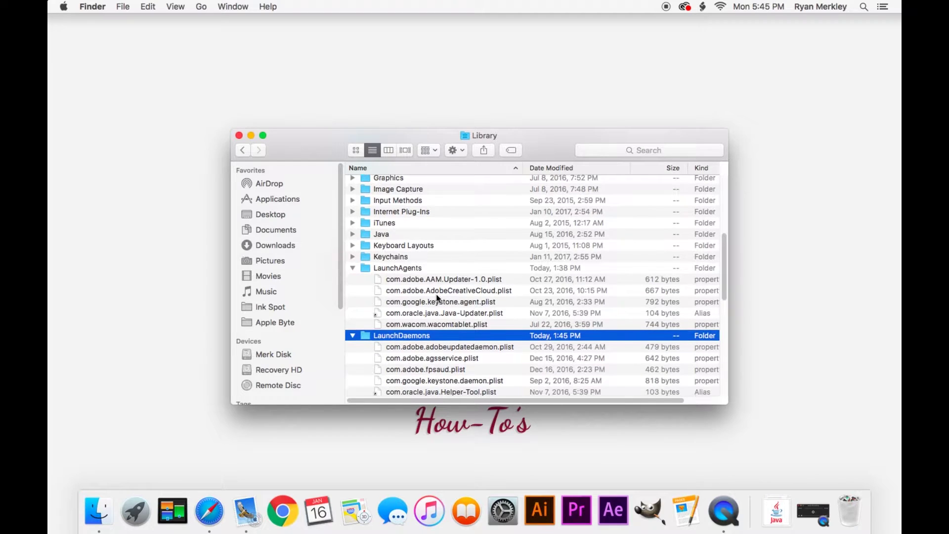
{"action": "scroll", "coordinate": [436, 297], "scroll_direction": "down", "scroll_amount": 1}
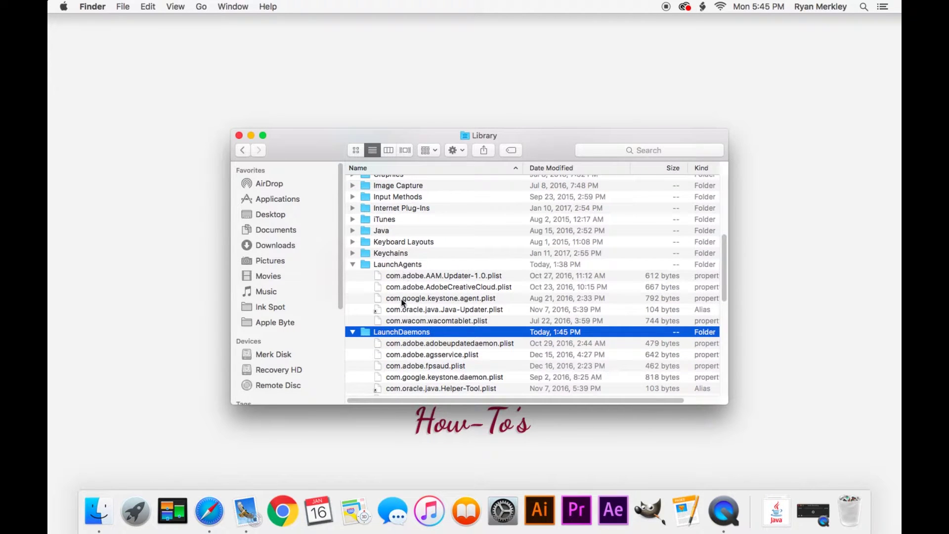
{"action": "scroll", "coordinate": [439, 276], "scroll_direction": "down", "scroll_amount": 10}
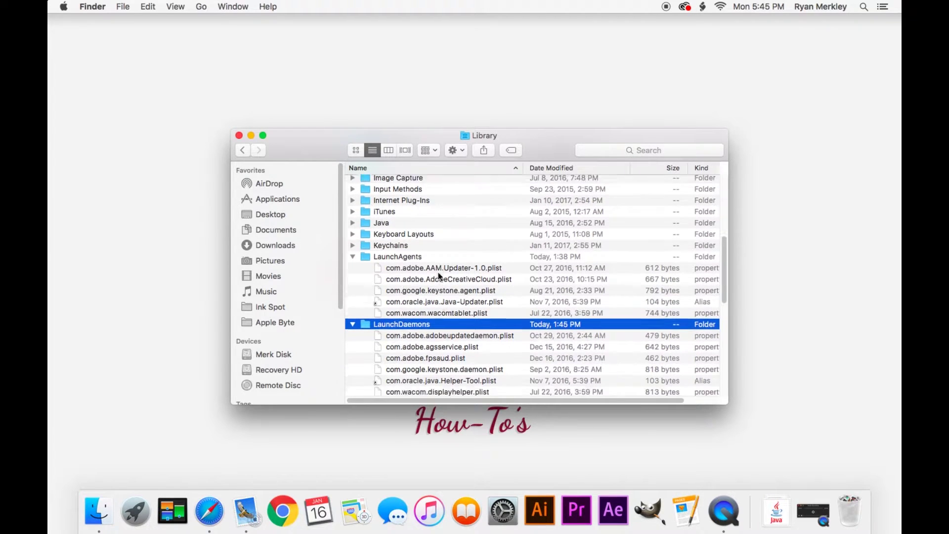
{"action": "scroll", "coordinate": [408, 271], "scroll_direction": "down", "scroll_amount": 8}
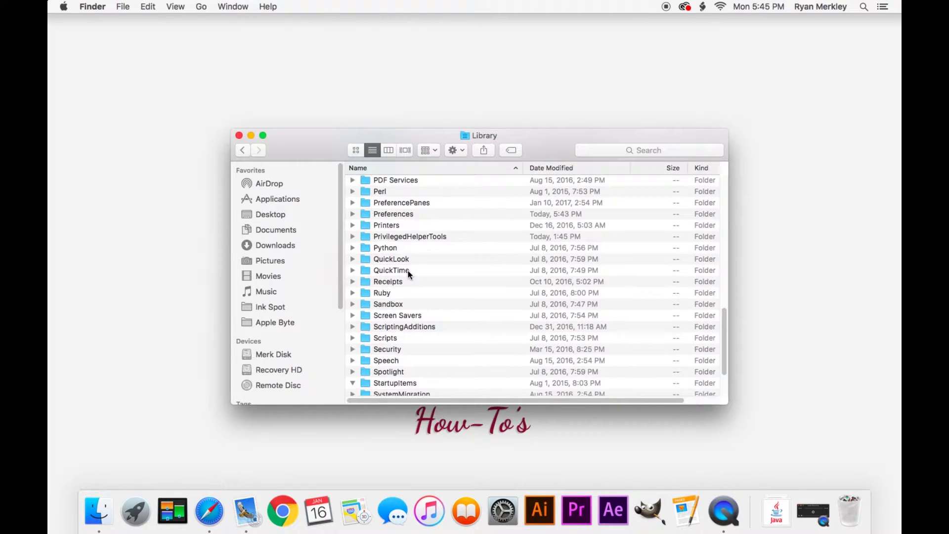
{"action": "left_click", "coordinate": [352, 311]}
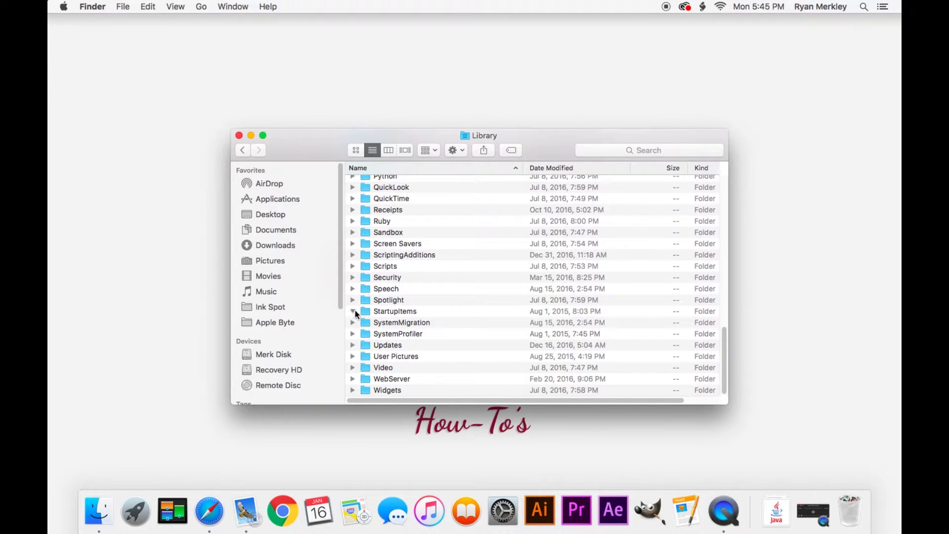
{"action": "left_click", "coordinate": [402, 311]}
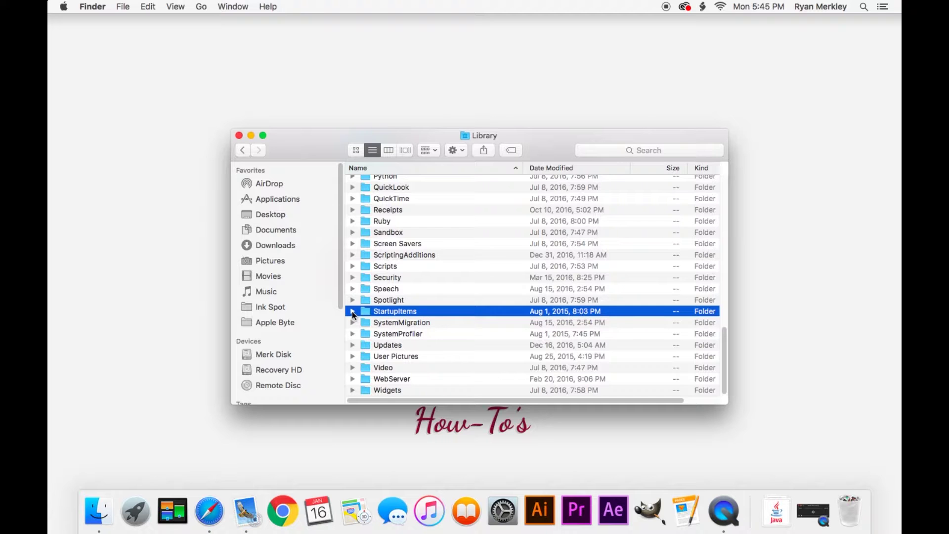
{"action": "scroll", "coordinate": [387, 292], "scroll_direction": "up", "scroll_amount": 10}
{"action": "scroll", "coordinate": [389, 300], "scroll_direction": "up", "scroll_amount": 3}
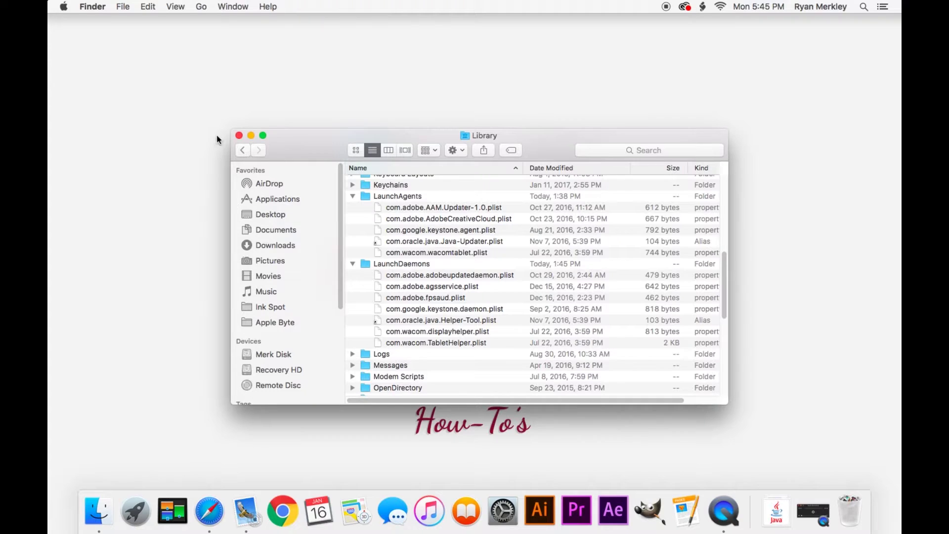
{"action": "left_click", "coordinate": [239, 135]}
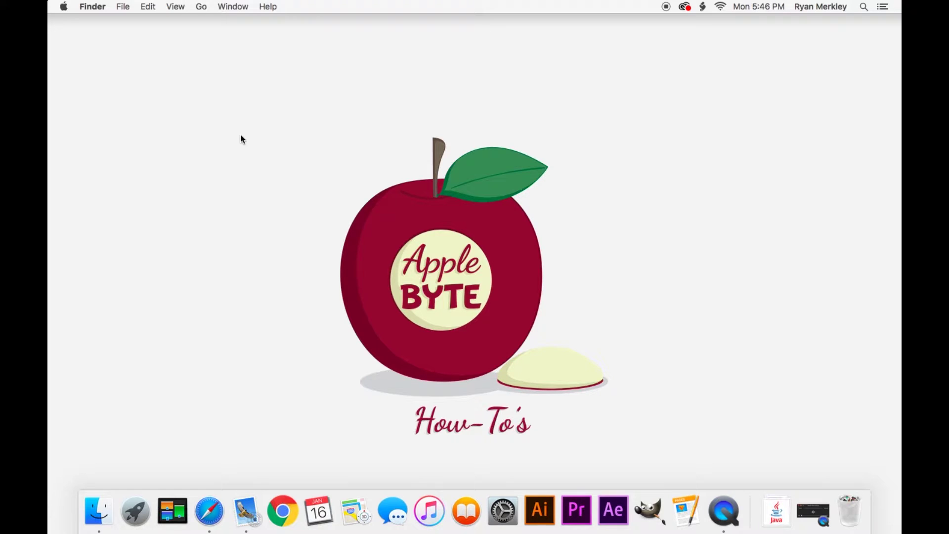
Make a new desktop folder called Bug from the desktop's context menu
{"action": "right_click", "coordinate": [151, 210]}
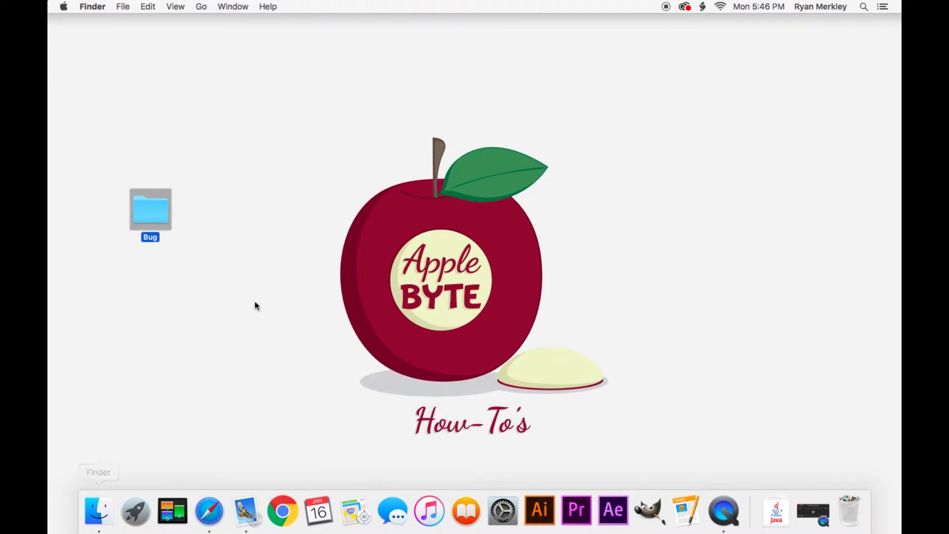
{"action": "key", "text": "super+n"}
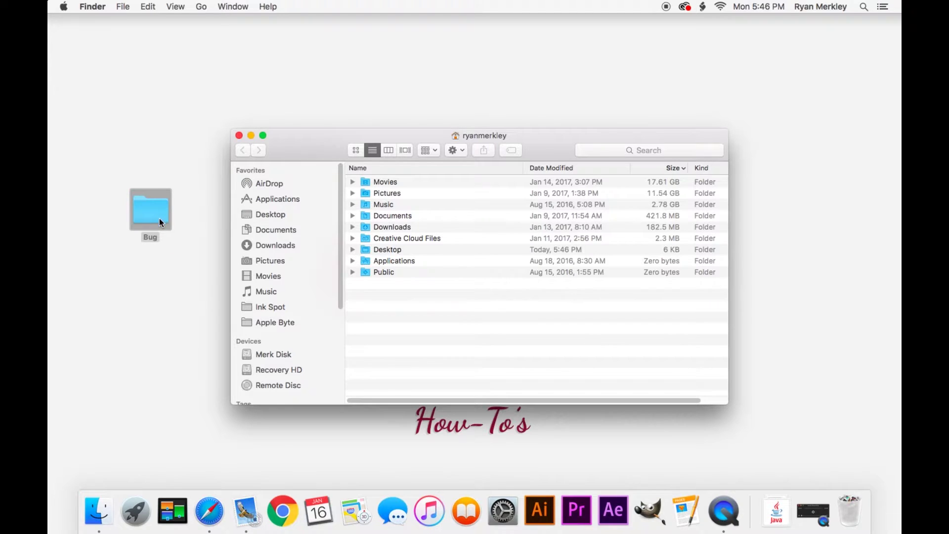
Move the Bug folder into the user Library's LaunchAgents folder and confirm the new-item alert
{"action": "left_click", "coordinate": [201, 6]}
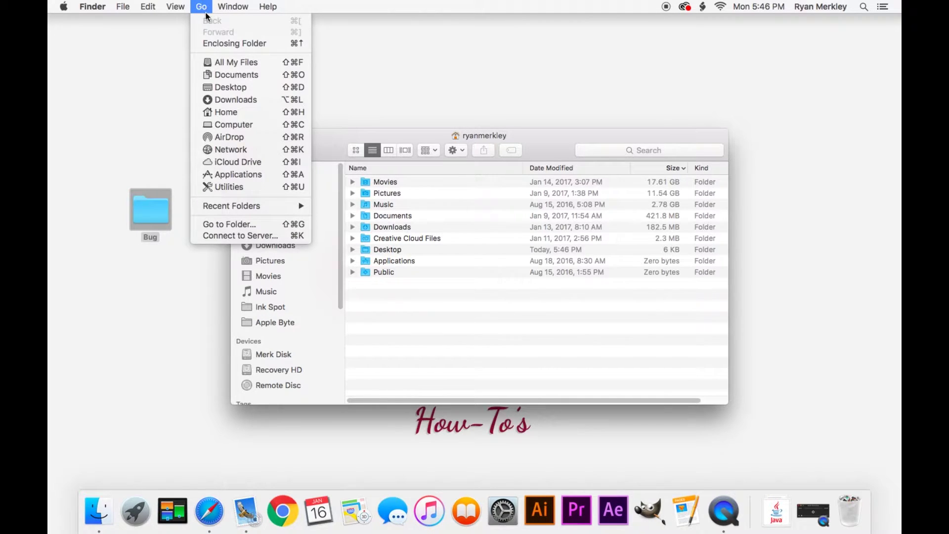
{"action": "left_click", "coordinate": [250, 130], "text": "alt"}
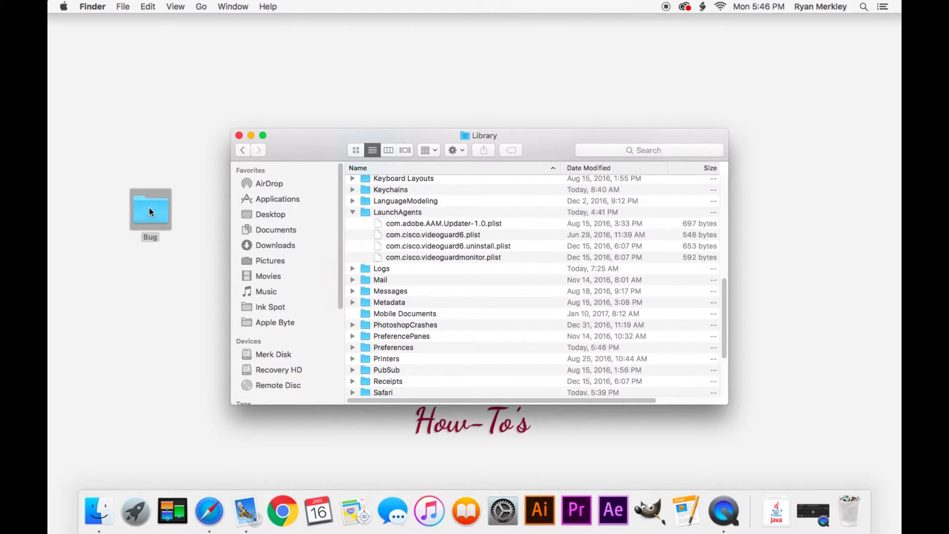
{"action": "left_click_drag", "start_coordinate": [151, 212], "coordinate": [400, 210]}
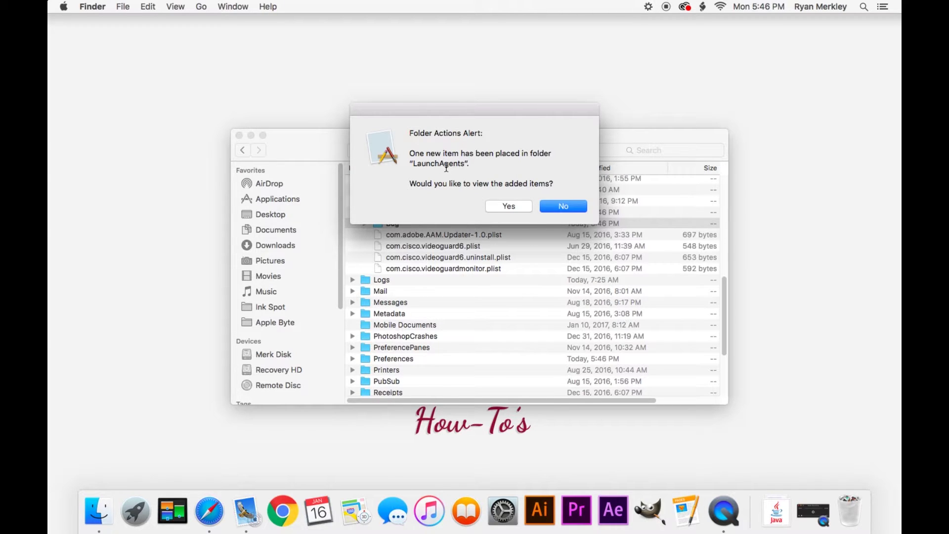
{"action": "left_click", "coordinate": [516, 206]}
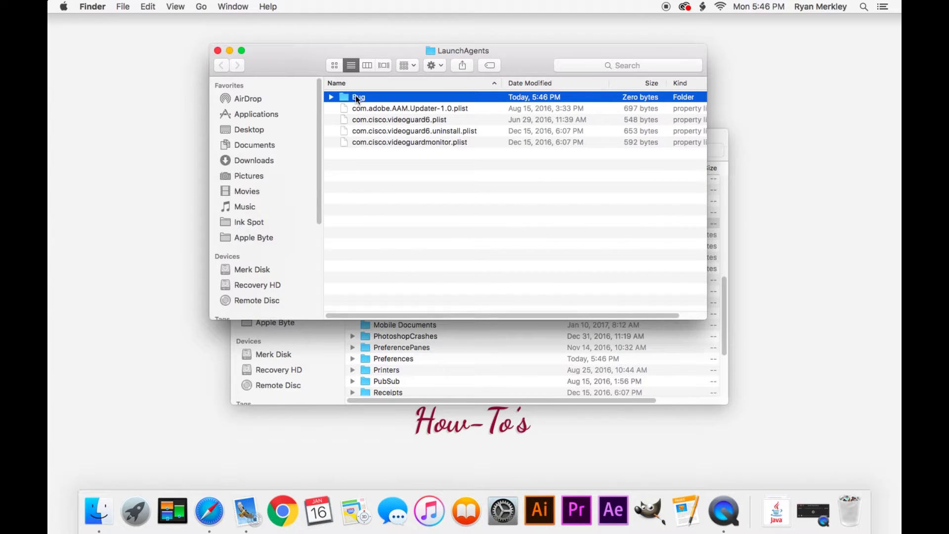
Drag Bug to the Trash and close the LaunchAgents and Library windows
{"action": "left_click_drag", "start_coordinate": [355, 96], "coordinate": [851, 519]}
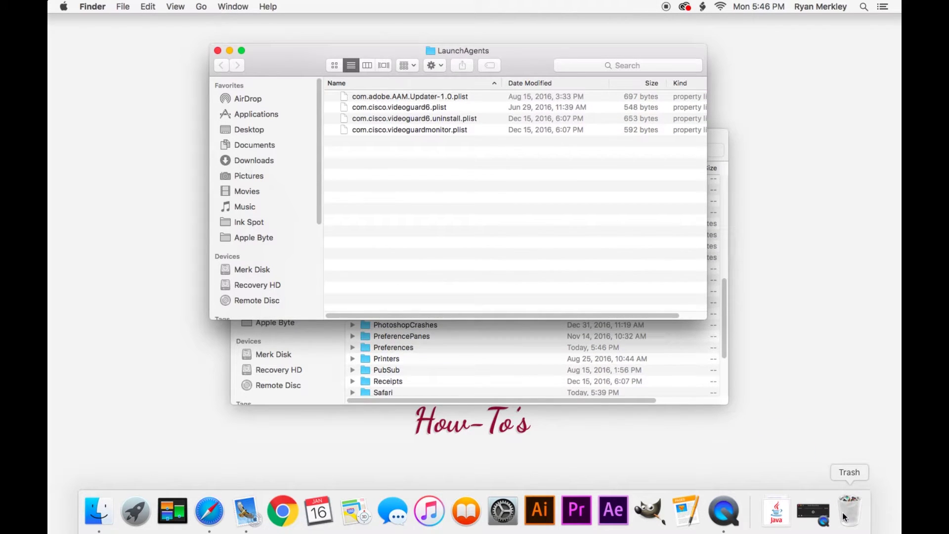
{"action": "left_click", "coordinate": [217, 51]}
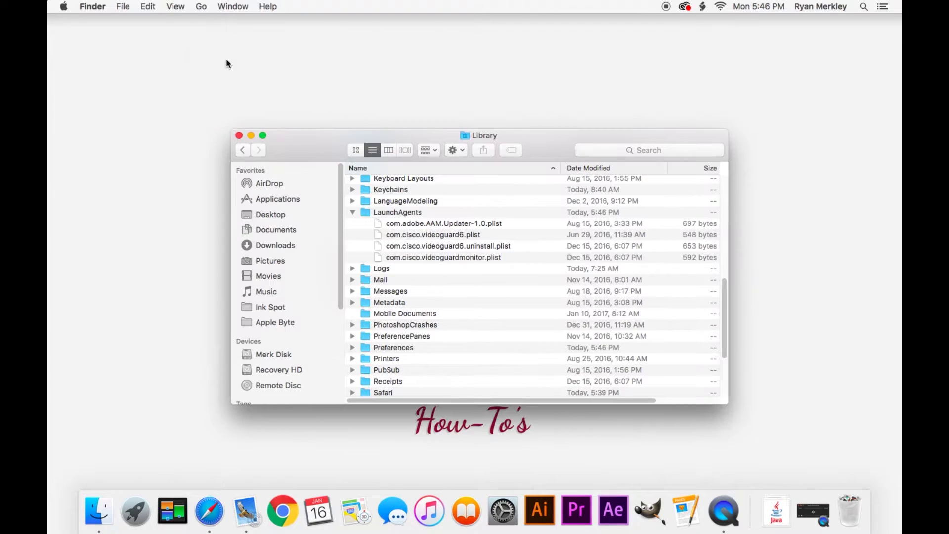
{"action": "left_click", "coordinate": [238, 134]}
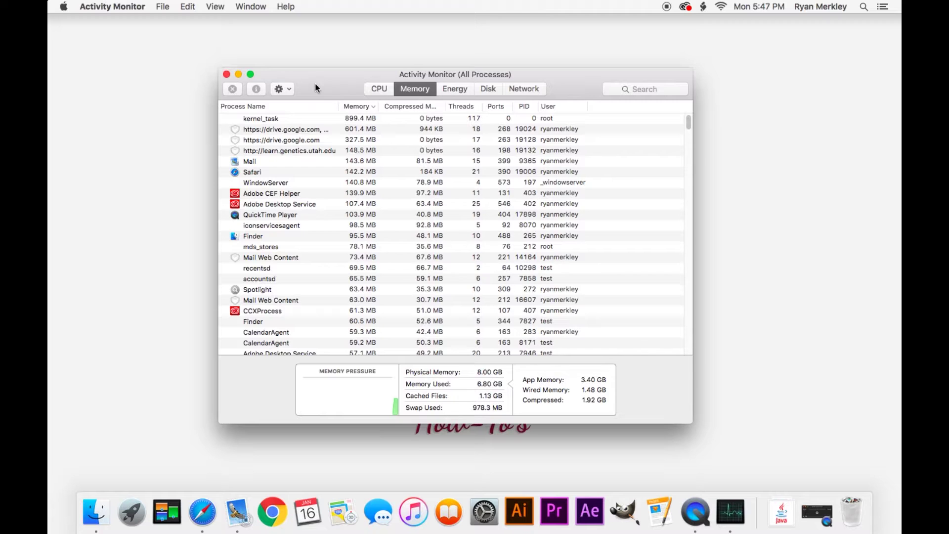
Re-sort Activity Monitor's processes by Memory, smallest then largest first, then switch to the CPU view
{"action": "left_click_drag", "start_coordinate": [317, 82], "coordinate": [325, 101]}
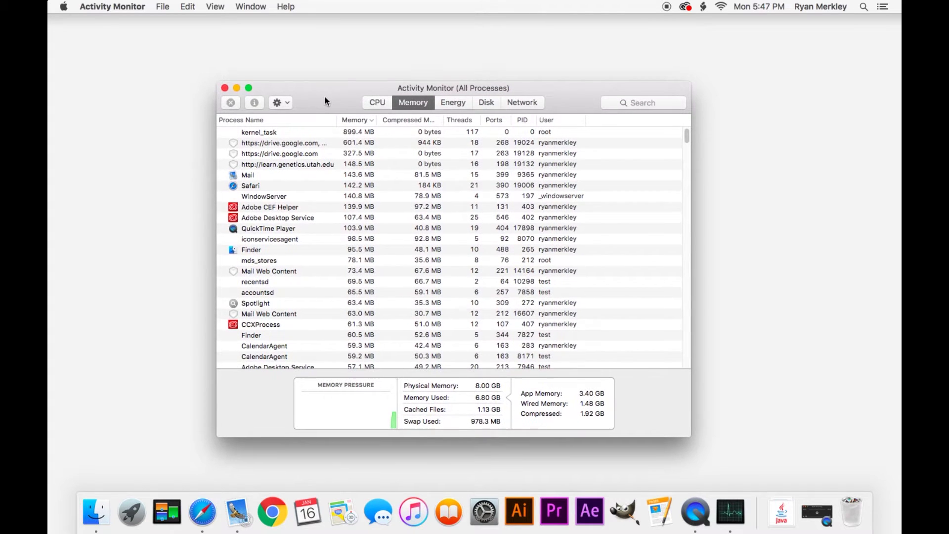
{"action": "left_click", "coordinate": [355, 119]}
{"action": "left_click", "coordinate": [357, 118]}
{"action": "left_click", "coordinate": [378, 103]}
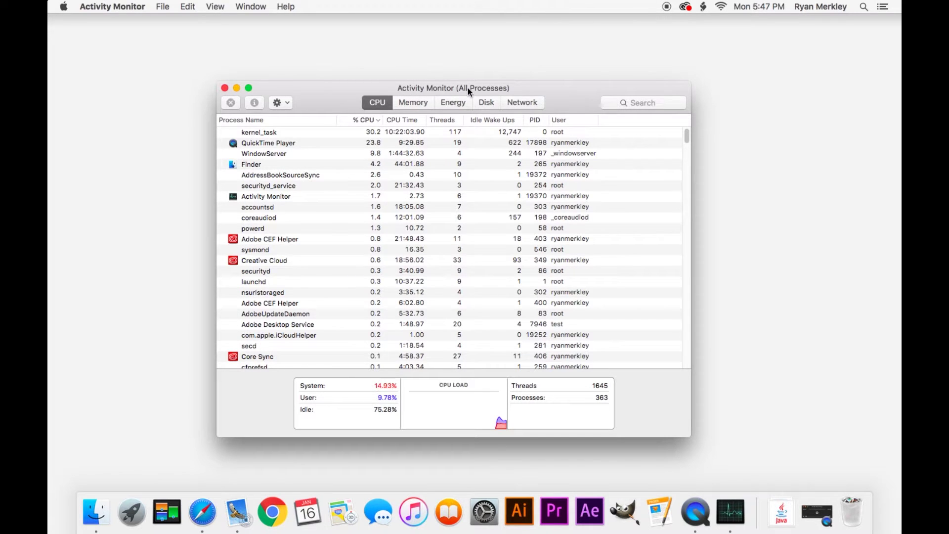
Quit Activity Monitor and load mywot.com in Safari
{"action": "key", "text": "super+q"}
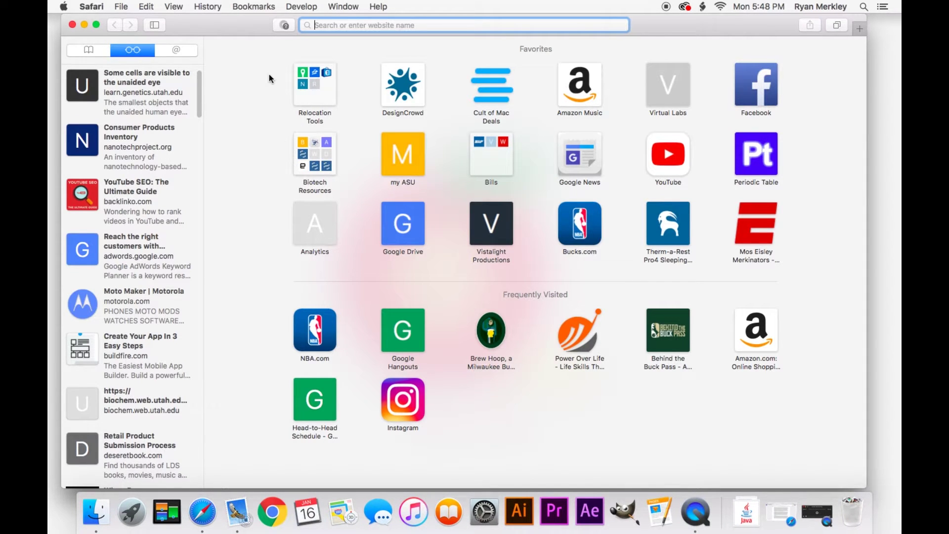
{"action": "type", "text": "mywot.com"}
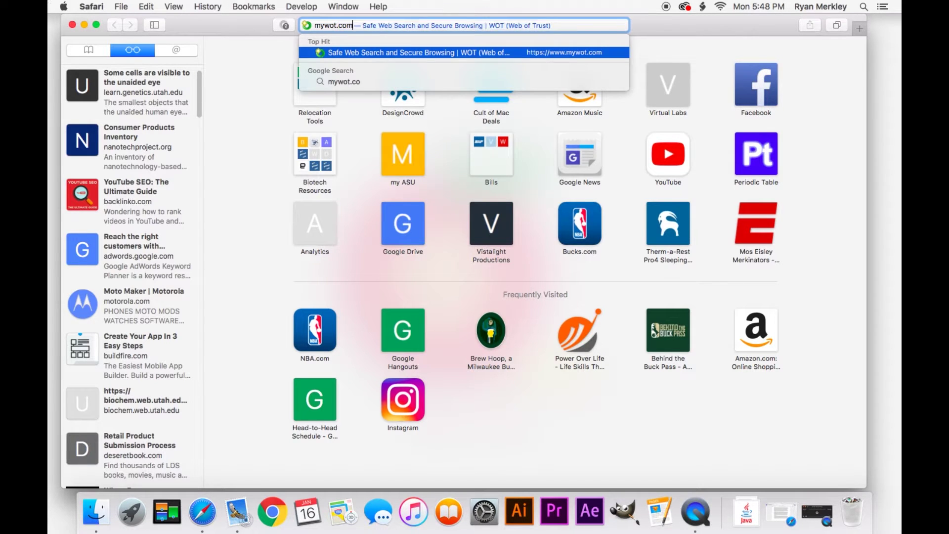
{"action": "key", "text": "Return"}
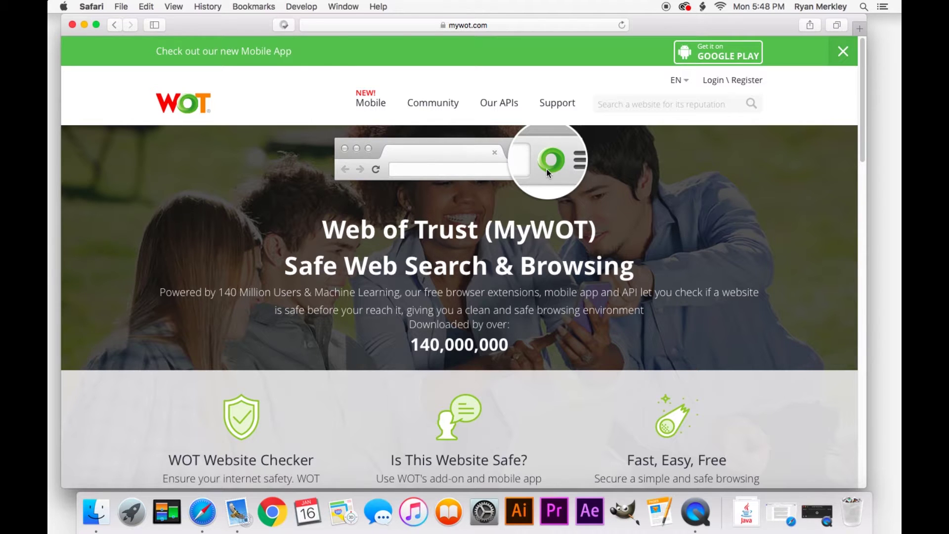
Load apple.com and check its Excellent rating in the WOT toolbar popover
{"action": "left_click", "coordinate": [378, 26]}
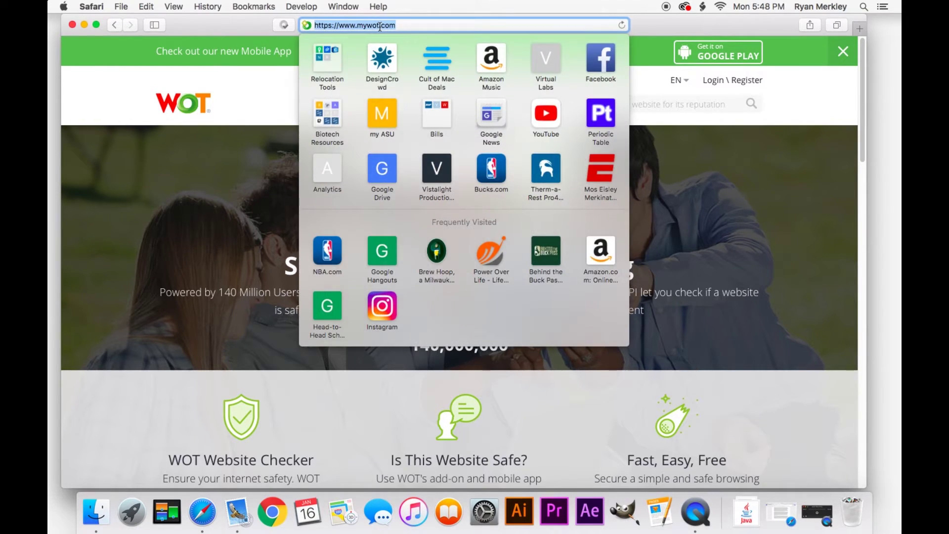
{"action": "type", "text": "apple.com"}
{"action": "key", "text": "Return"}
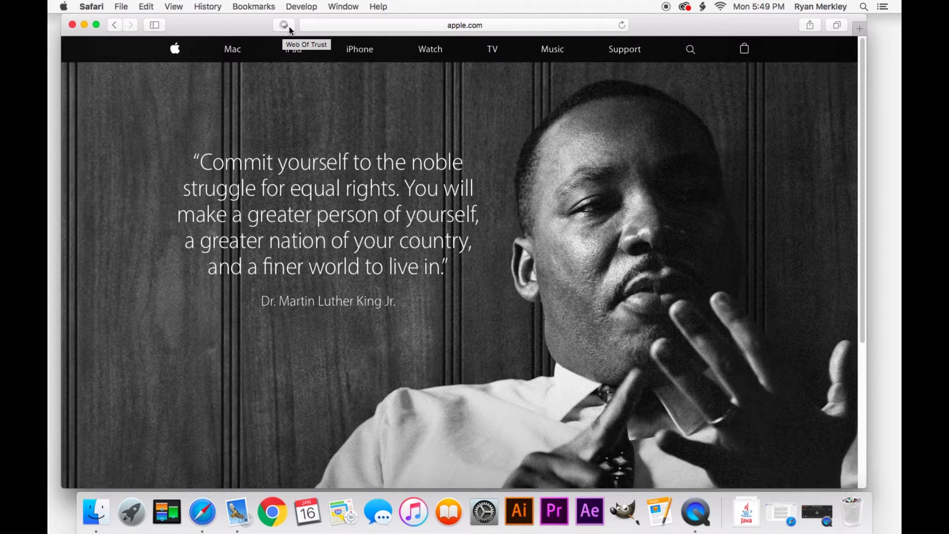
{"action": "left_click", "coordinate": [284, 25]}
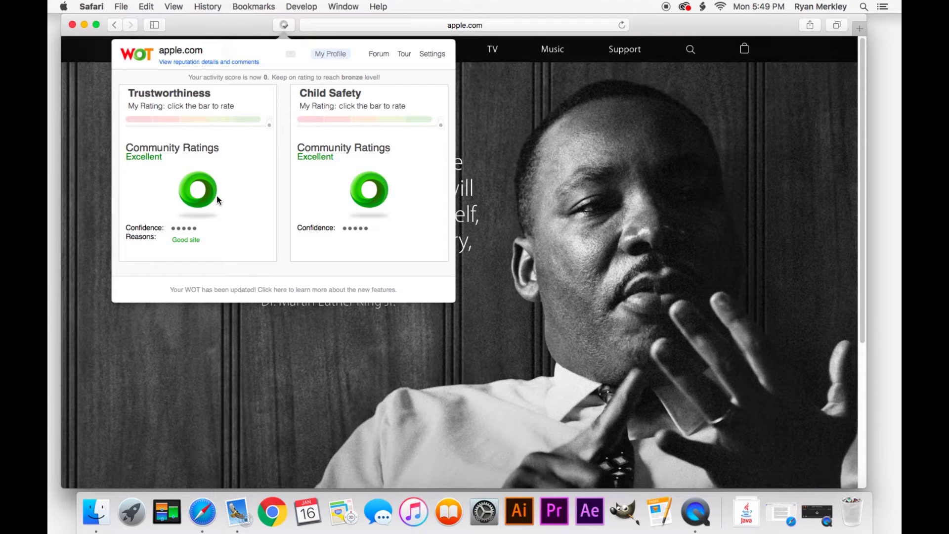
{"action": "left_click", "coordinate": [242, 27]}
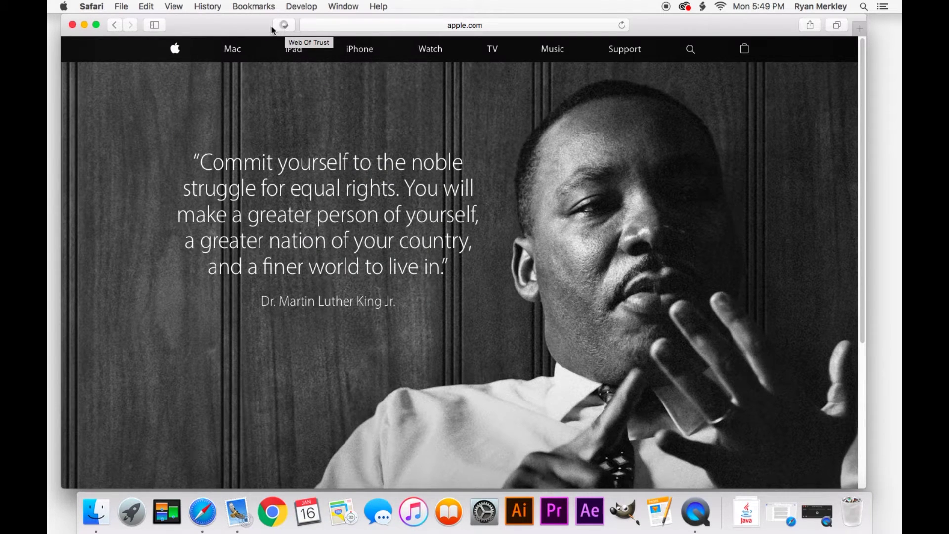
In Safari's Extensions preferences, enable Ka-Block! and view WOT details, then close them and quit Safari
{"action": "left_click", "coordinate": [92, 6]}
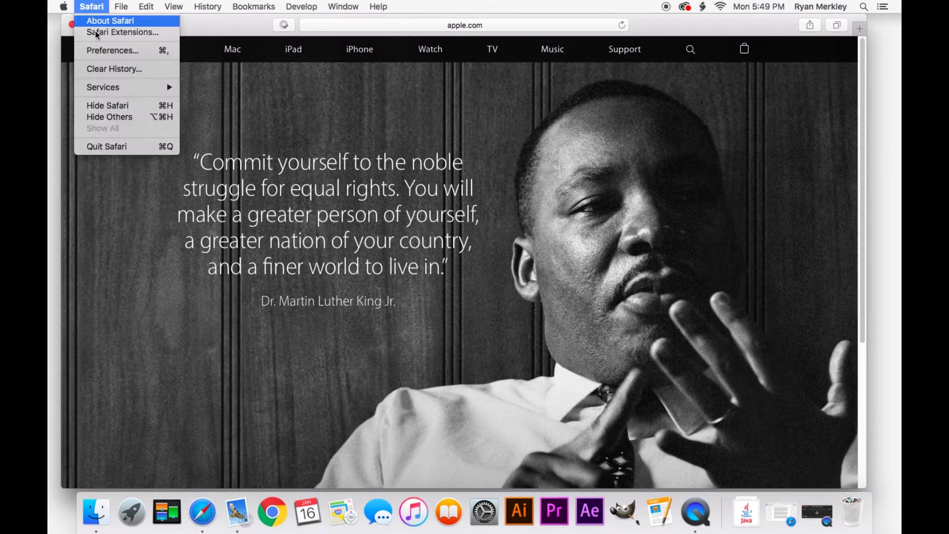
{"action": "left_click", "coordinate": [104, 52]}
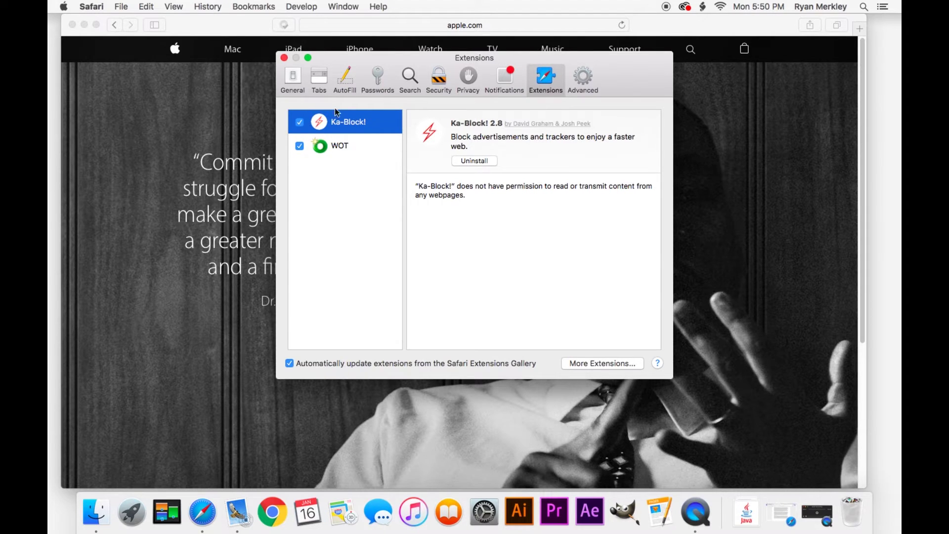
{"action": "left_click", "coordinate": [299, 121]}
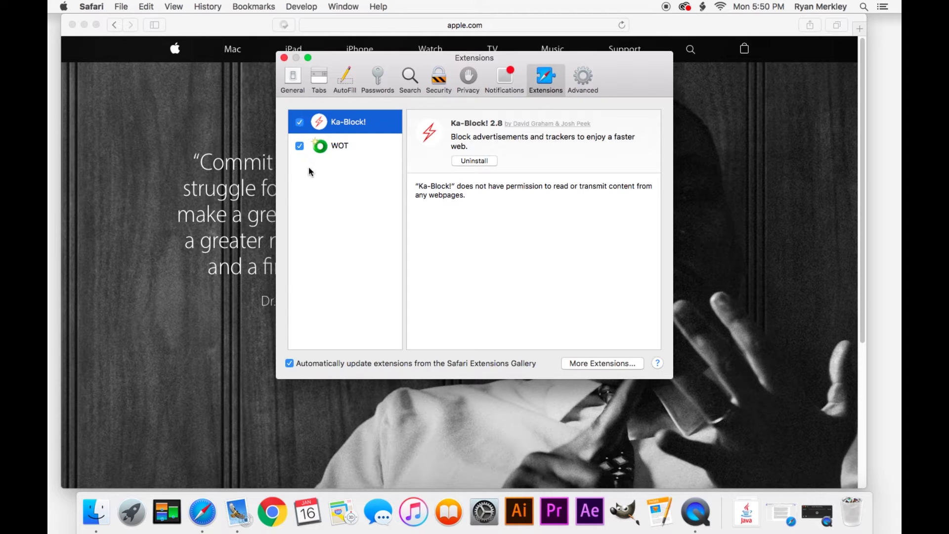
{"action": "left_click", "coordinate": [363, 148]}
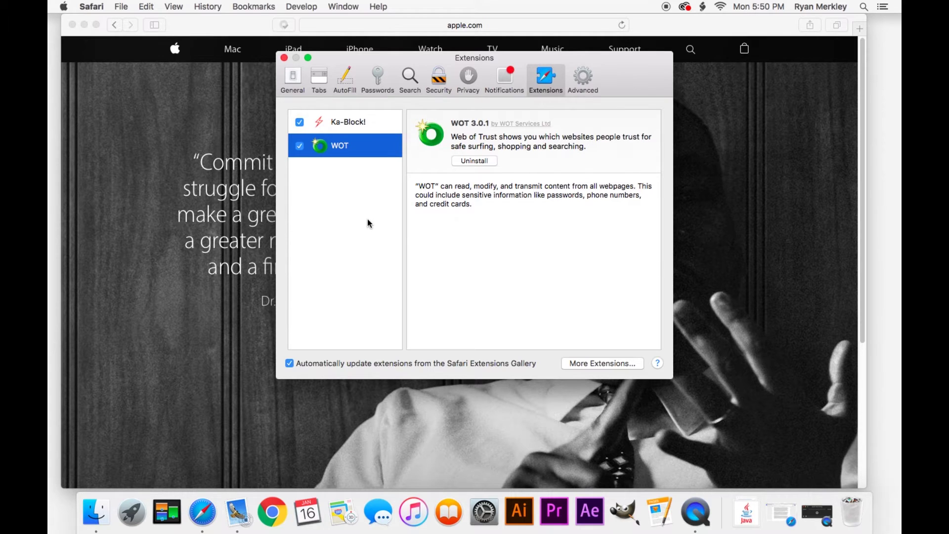
{"action": "left_click", "coordinate": [284, 58]}
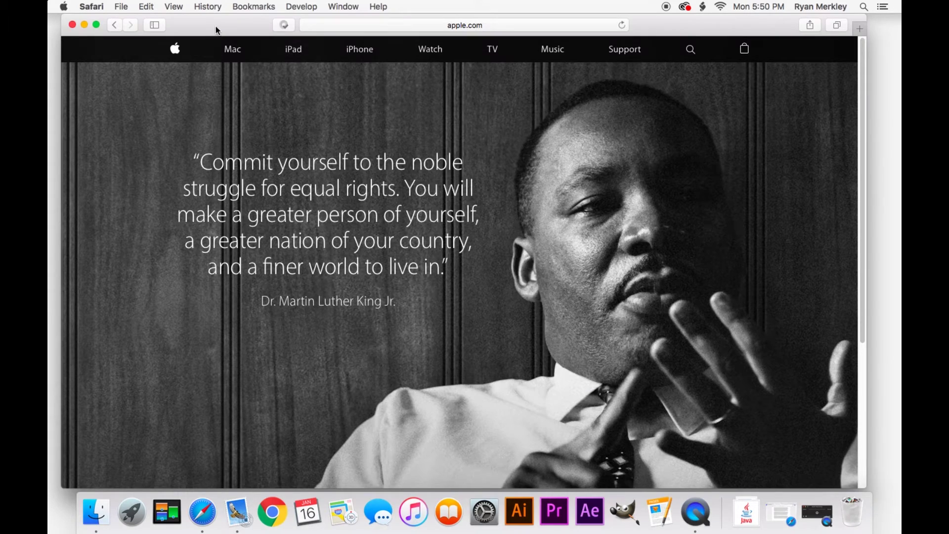
{"action": "key", "text": "super+q"}
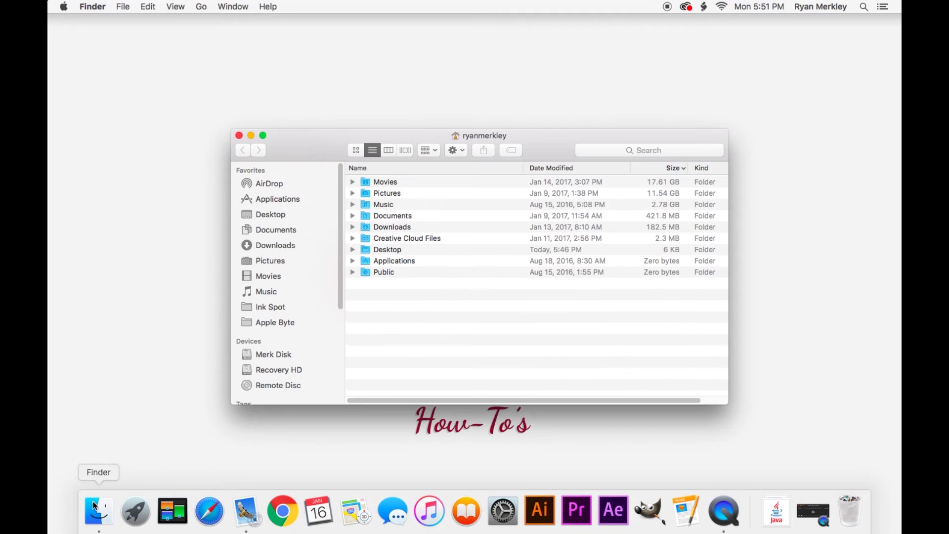
Open Downloads and mount the jre-8u111-macosx-x64.dmg disk image
{"action": "left_click", "coordinate": [284, 242]}
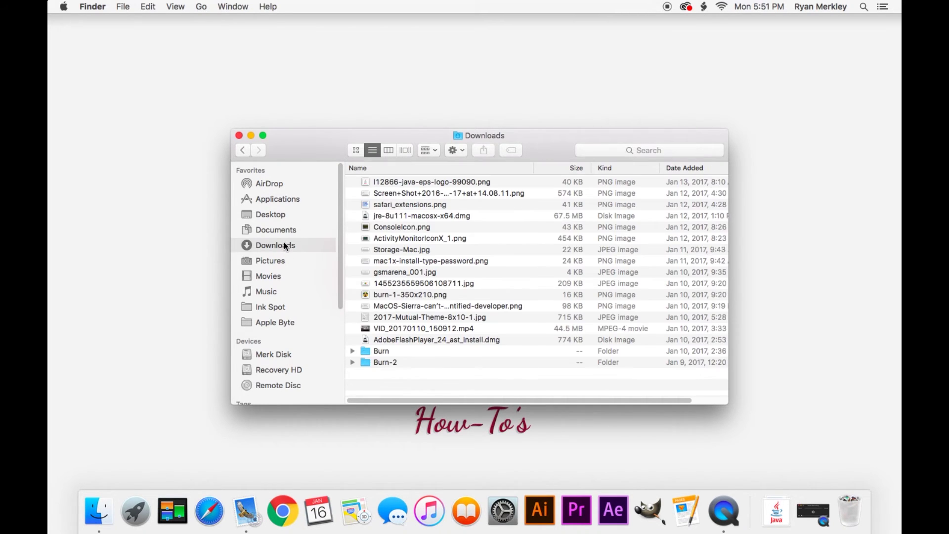
{"action": "double_click", "coordinate": [451, 219]}
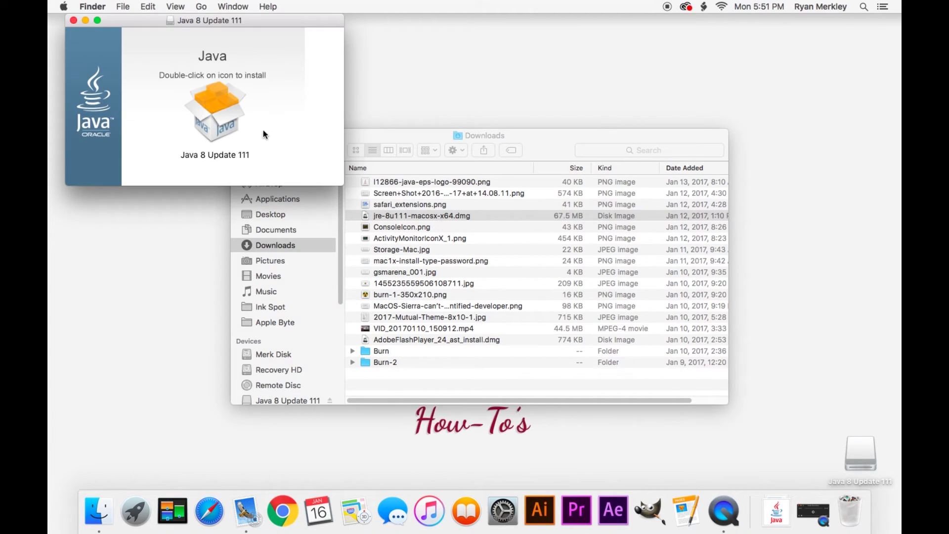
Launch the Java 8 Update 111 package and authorise its helper with the account password
{"action": "left_click", "coordinate": [218, 108]}
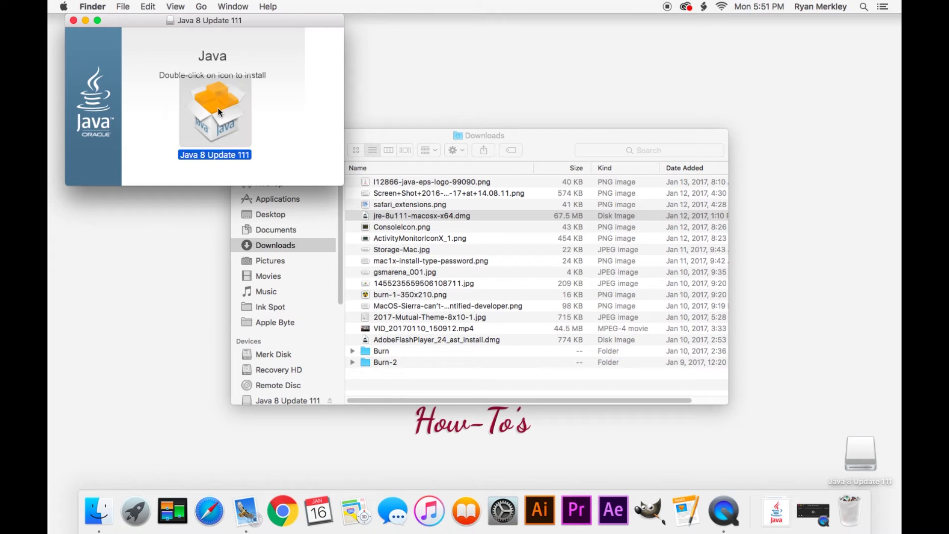
{"action": "double_click", "coordinate": [218, 108]}
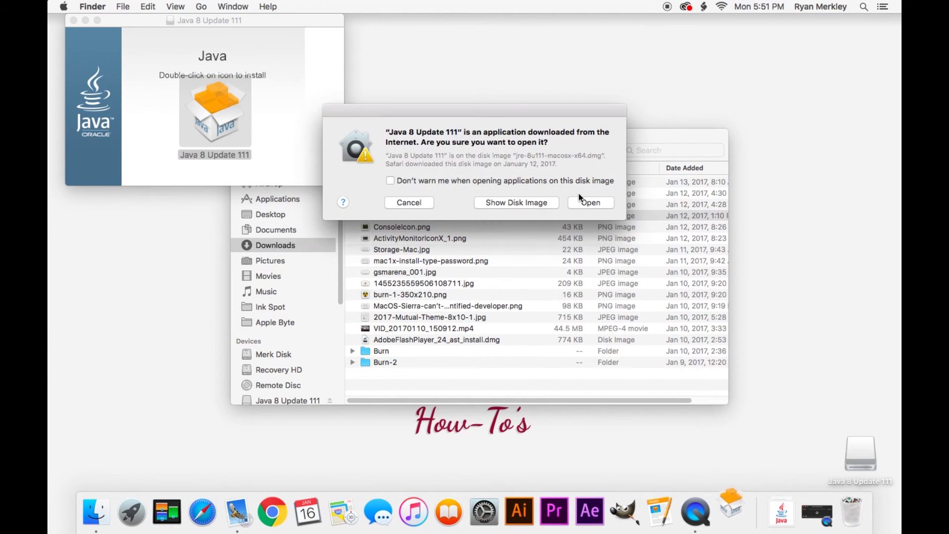
{"action": "left_click", "coordinate": [588, 203]}
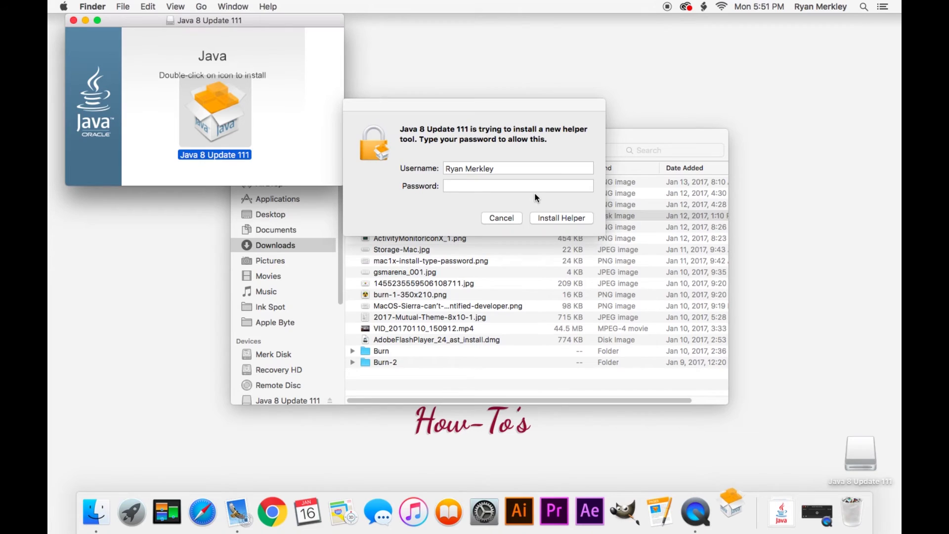
{"action": "left_click", "coordinate": [500, 185]}
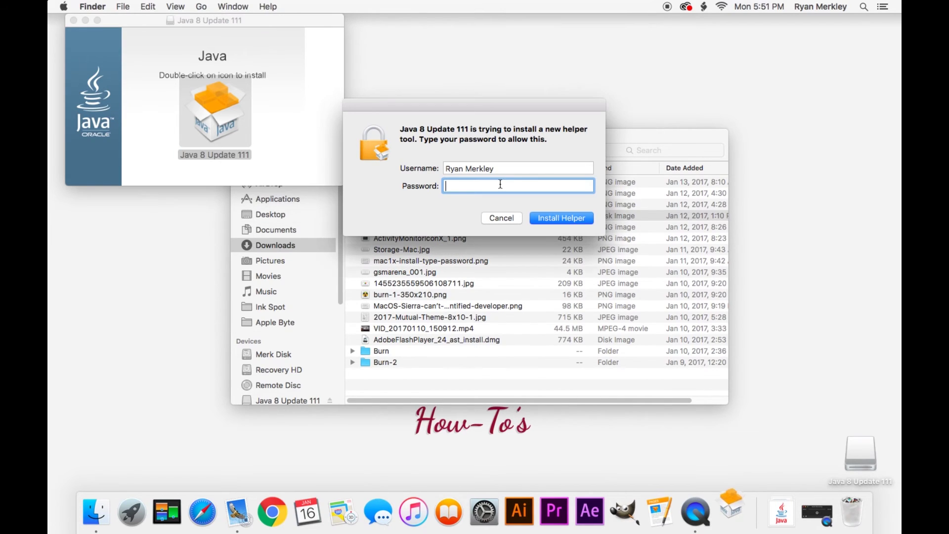
{"action": "type", "text": "•••••"}
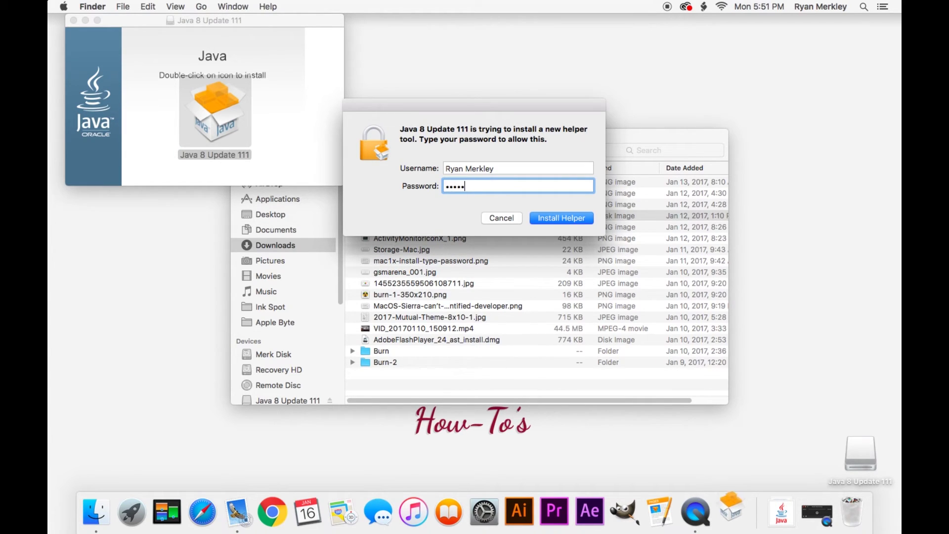
{"action": "type", "text": "••••••••"}
{"action": "key", "text": "Return"}
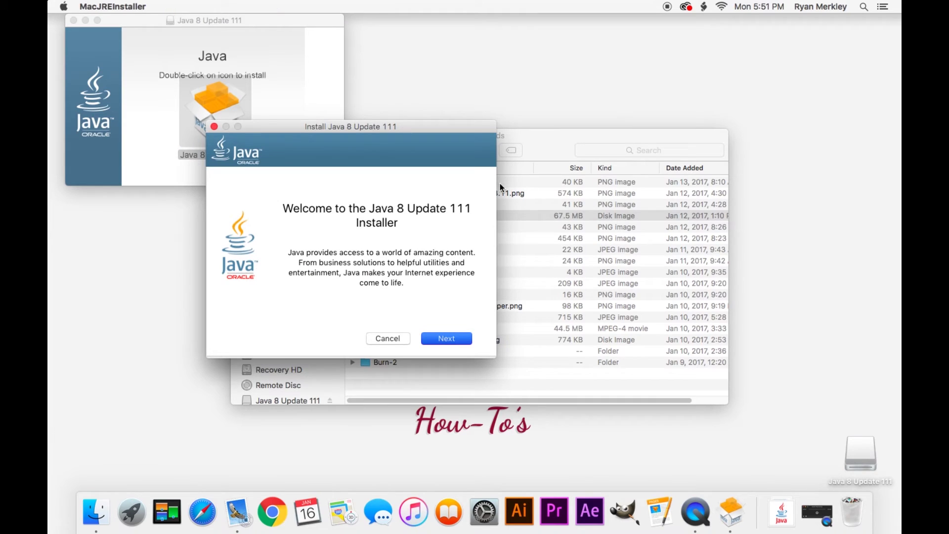
Get past the welcome page and reveal the com.oracle.JavaInstallHelper.plist file added to LaunchDaemons
{"action": "left_click_drag", "start_coordinate": [388, 126], "coordinate": [487, 109]}
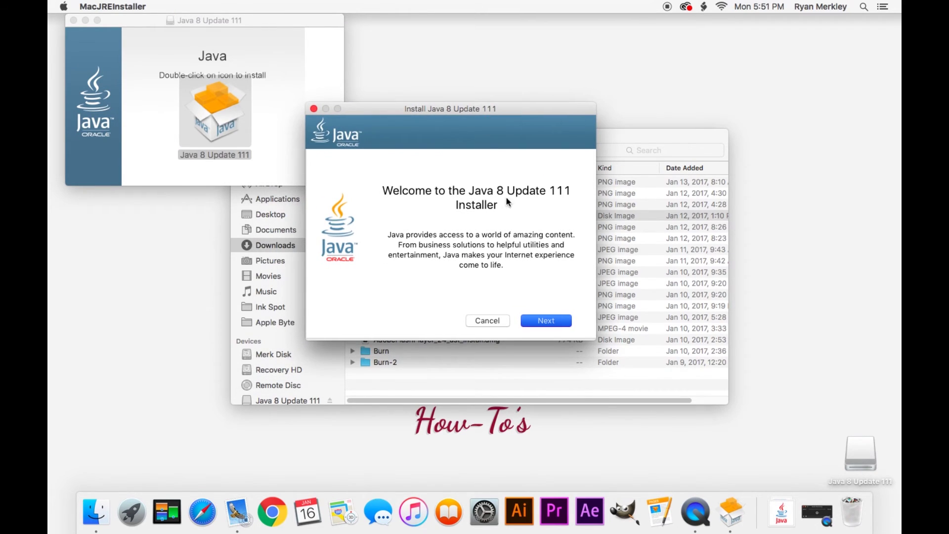
{"action": "left_click", "coordinate": [546, 320]}
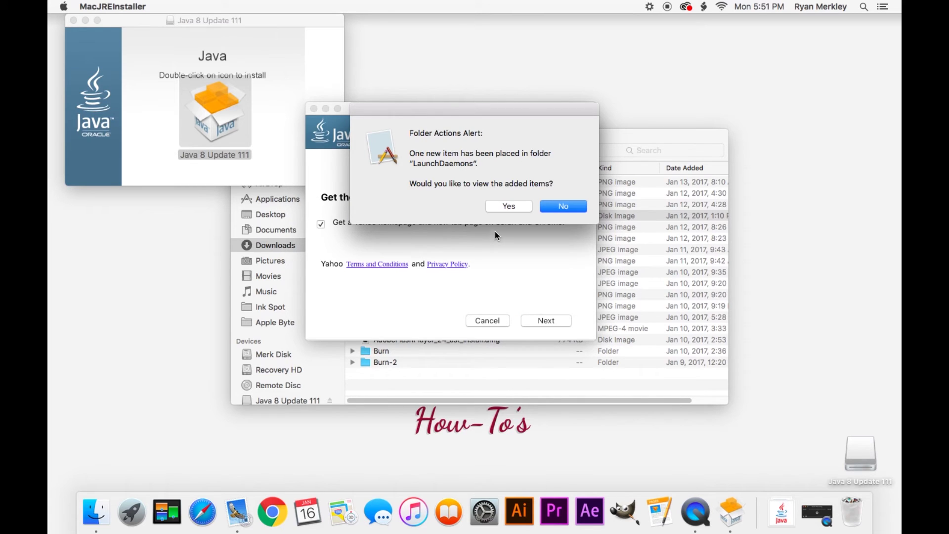
{"action": "left_click_drag", "start_coordinate": [369, 108], "coordinate": [365, 93]}
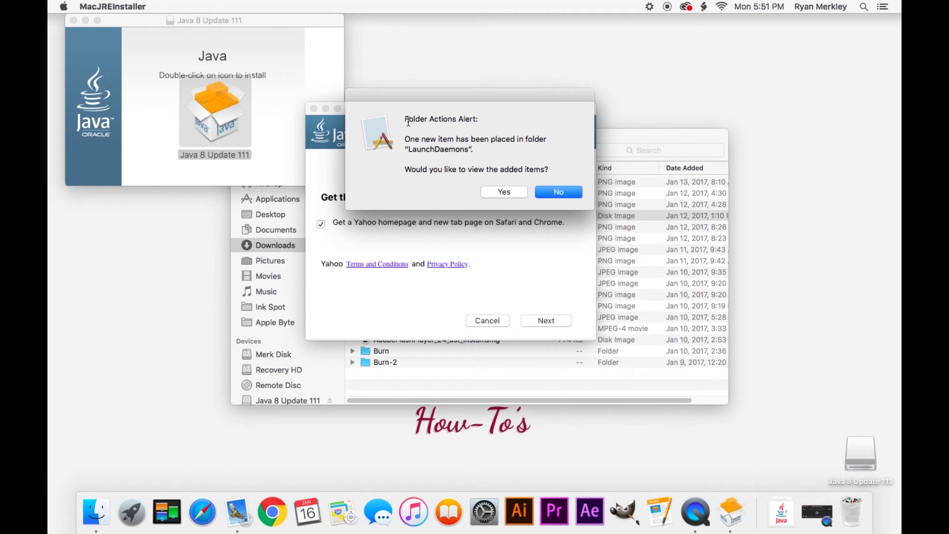
{"action": "triple_click", "coordinate": [470, 151]}
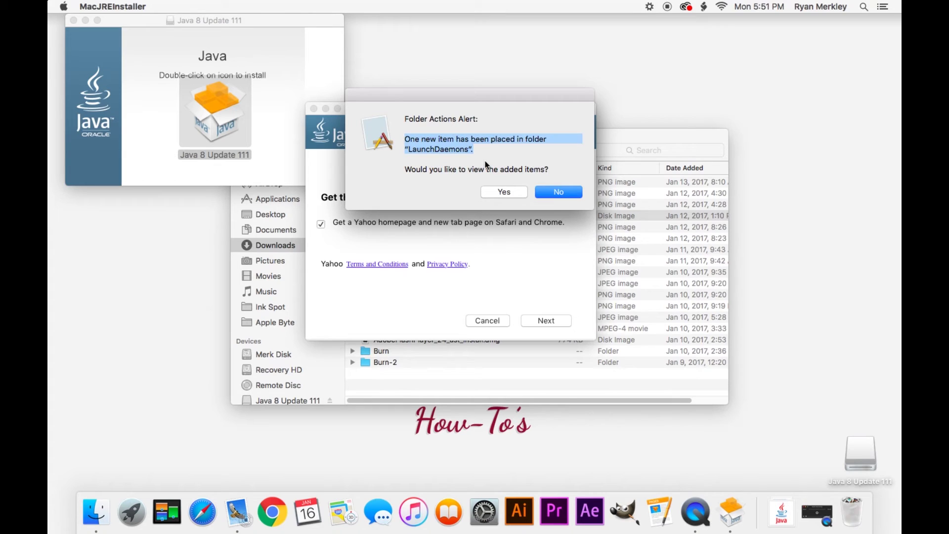
{"action": "left_click", "coordinate": [519, 192]}
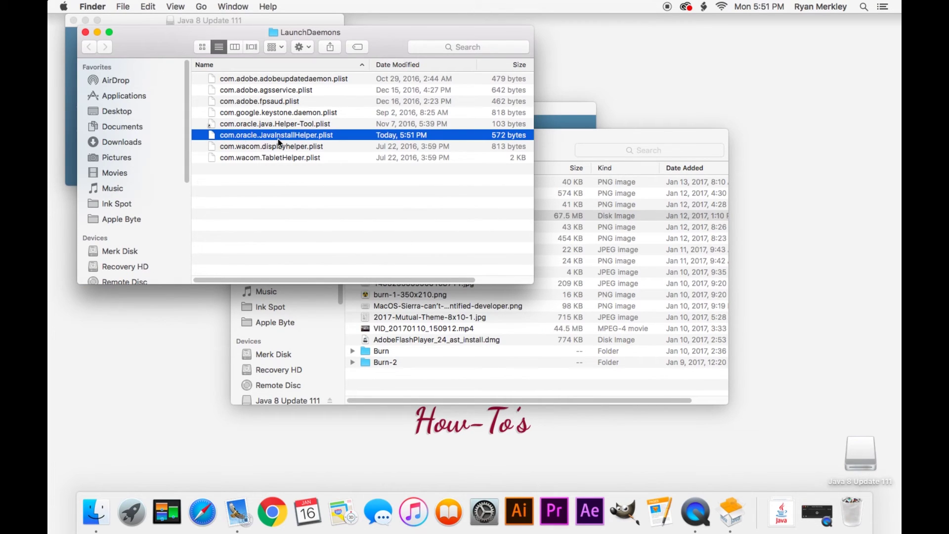
Close the LaunchDaemons window and return to the Java installer's Yahoo offer page
{"action": "left_click", "coordinate": [85, 32]}
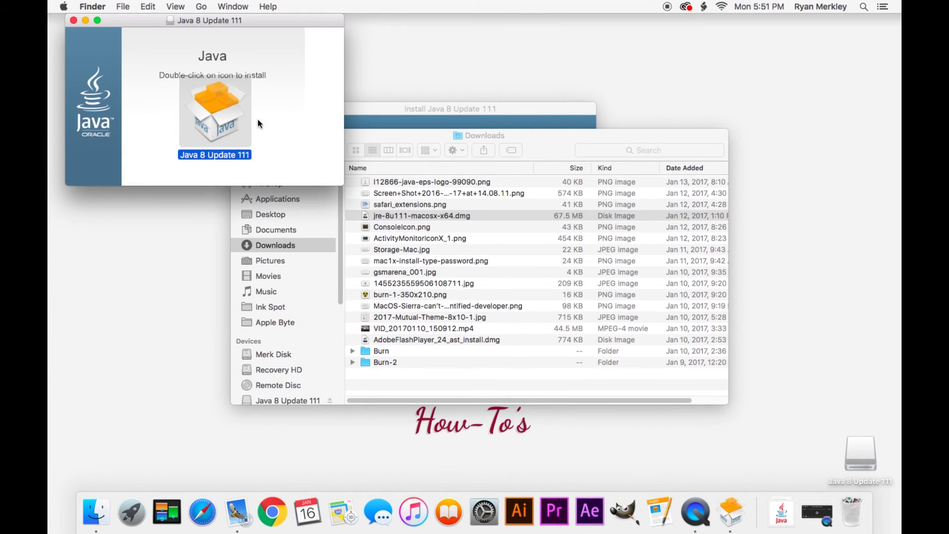
{"action": "left_click", "coordinate": [402, 110]}
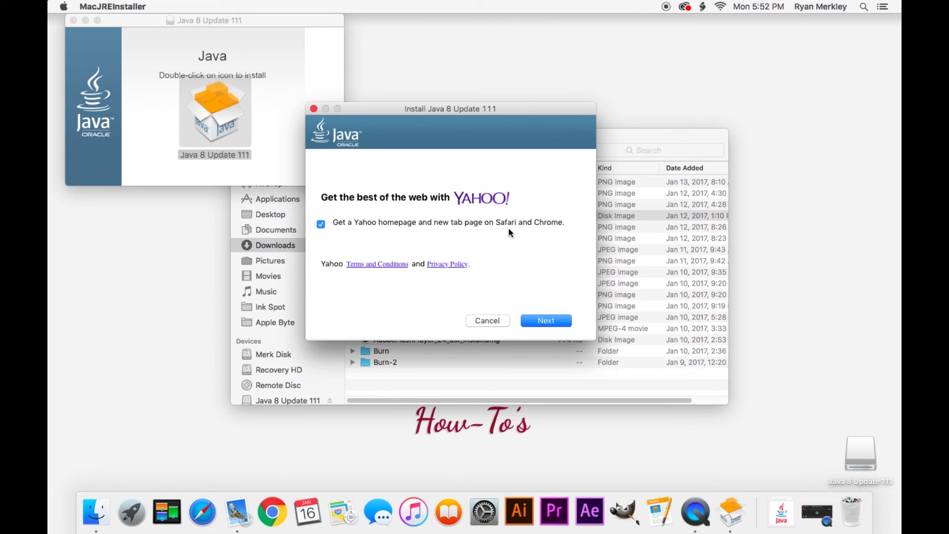
Uncheck the Yahoo homepage offer, quit the Java installer, and close the disk image window
{"action": "left_click", "coordinate": [321, 225]}
{"action": "left_click", "coordinate": [314, 109]}
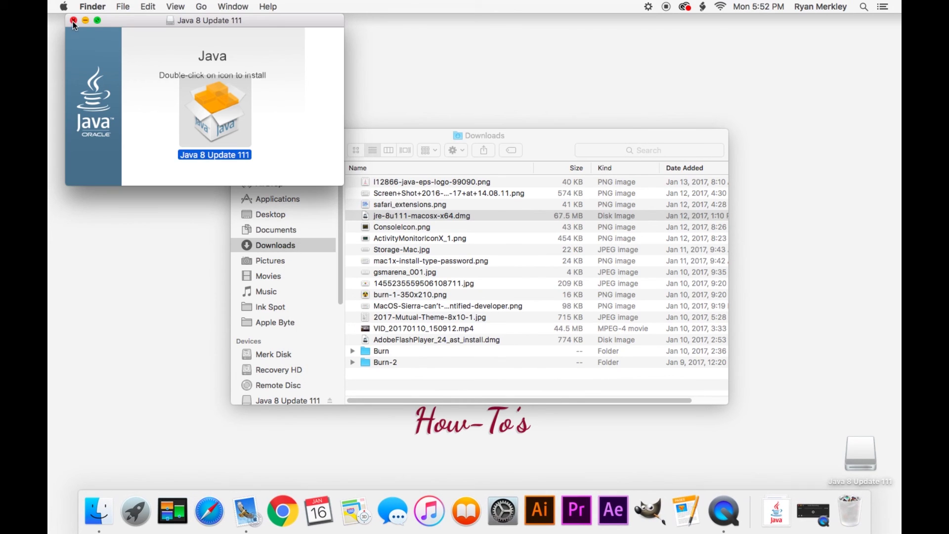
{"action": "left_click", "coordinate": [72, 22]}
Close the Downloads window and eject the Java 8 Update 111 disk to the Trash
{"action": "left_click", "coordinate": [236, 135]}
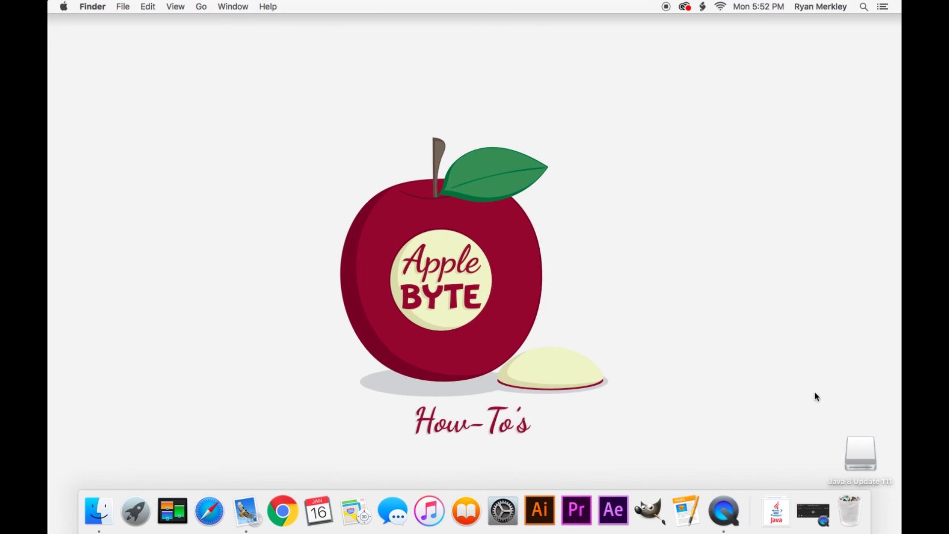
{"action": "left_click_drag", "start_coordinate": [860, 459], "coordinate": [851, 511]}
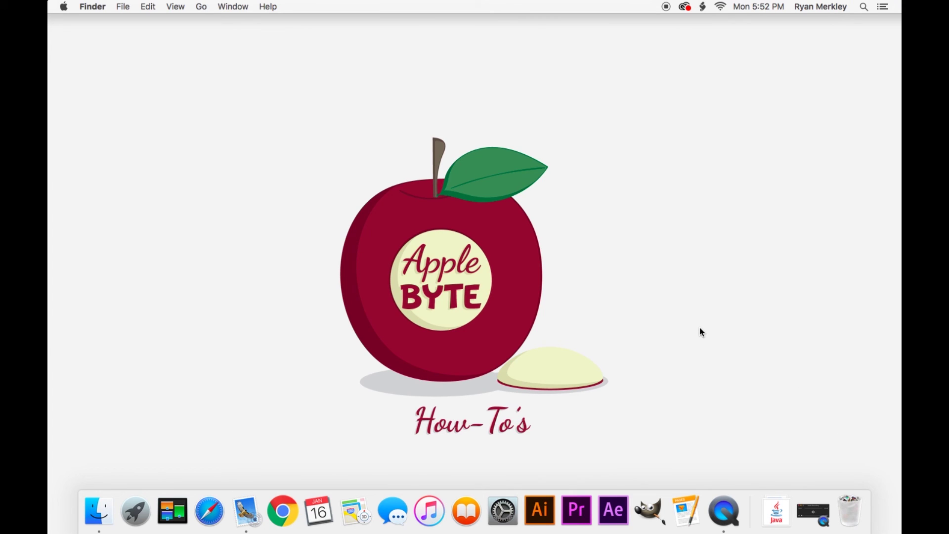